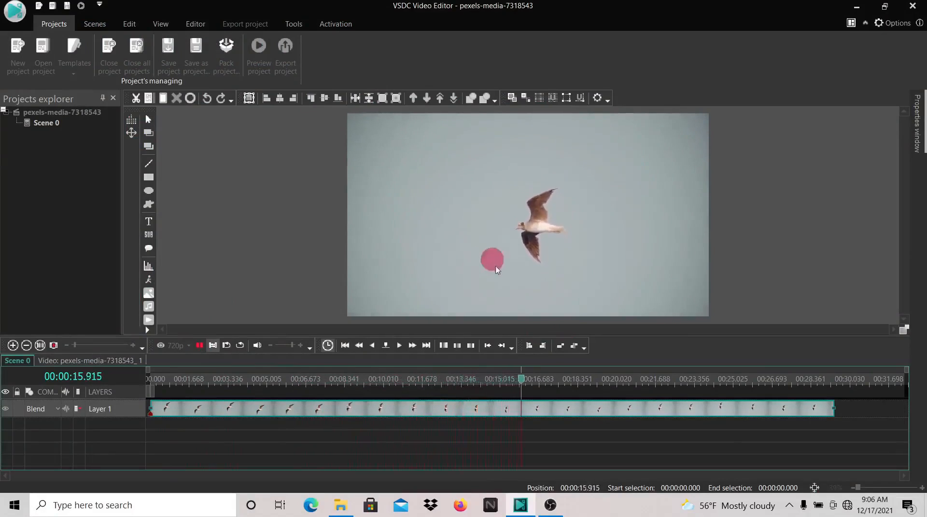
Return the playhead to the start of the timeline and select the bird video clip
{"action": "left_click", "coordinate": [196, 345]}
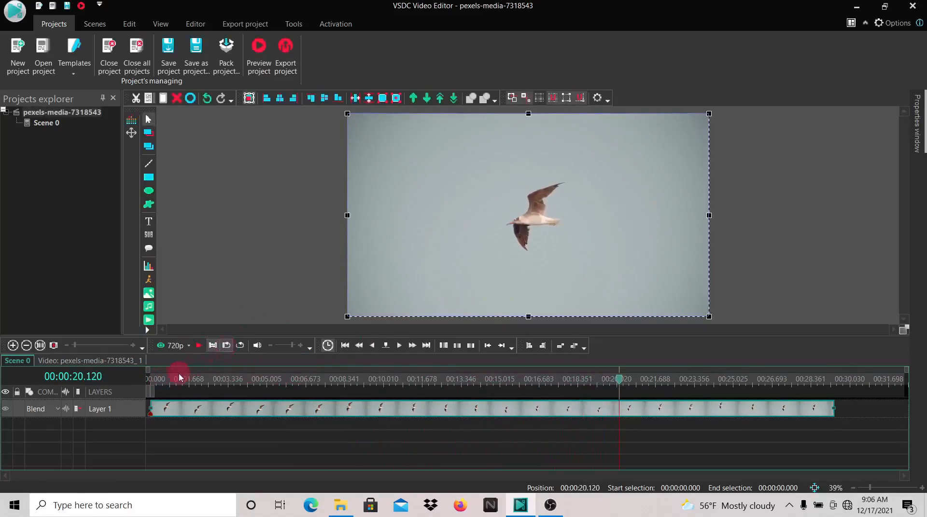
{"action": "left_click", "coordinate": [155, 380]}
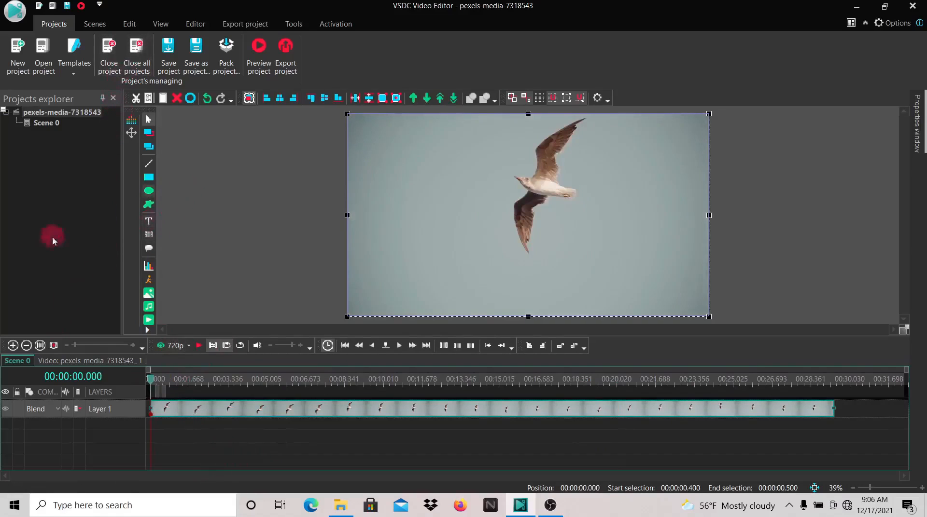
{"action": "left_click", "coordinate": [182, 412]}
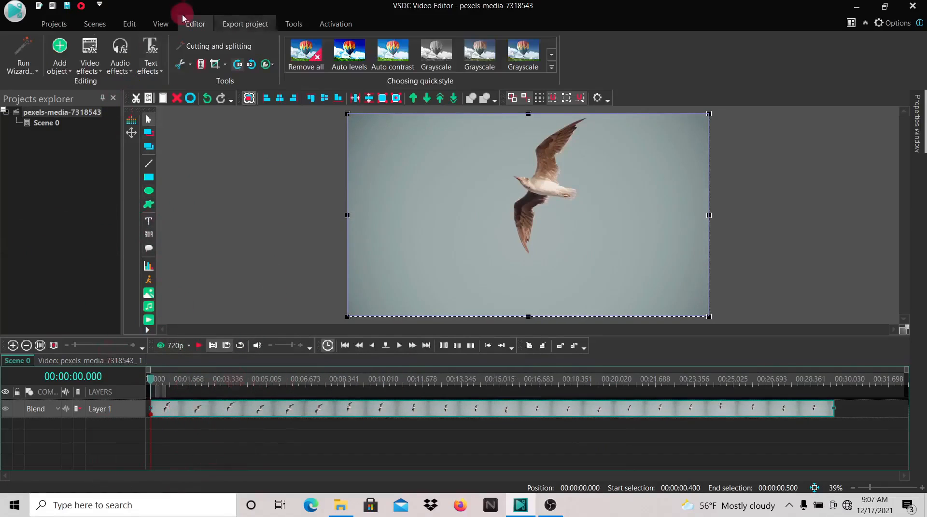
Apply the Background remover transparency effect, positioned from the start of the scene on a new layer
{"action": "left_click", "coordinate": [100, 66]}
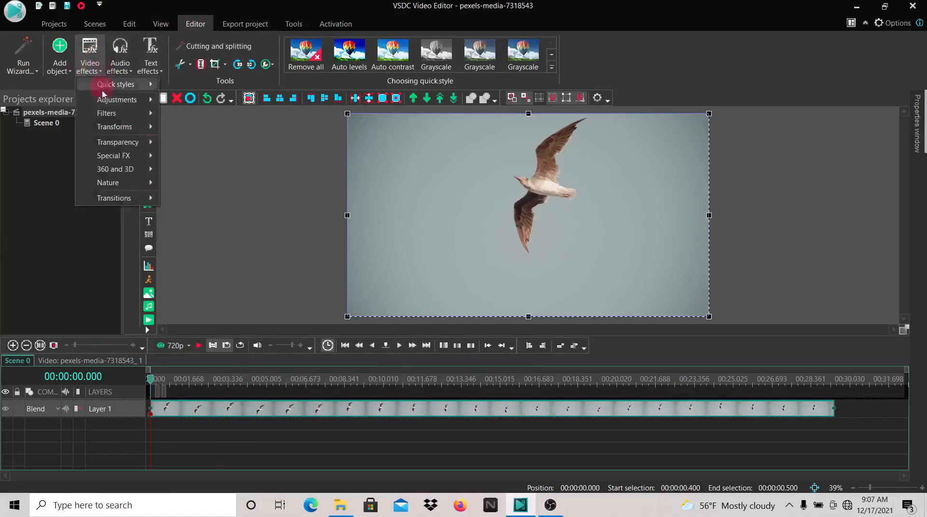
{"action": "mouse_move", "coordinate": [104, 152]}
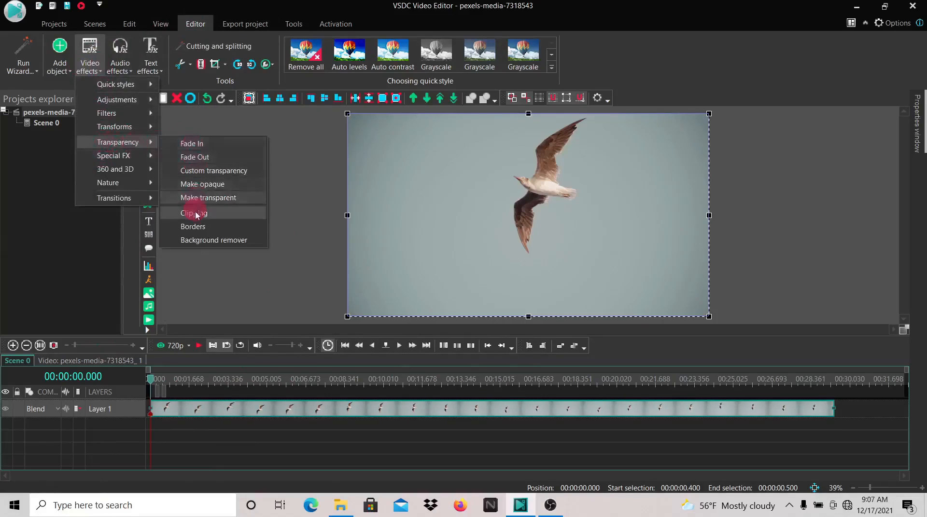
{"action": "left_click", "coordinate": [195, 241]}
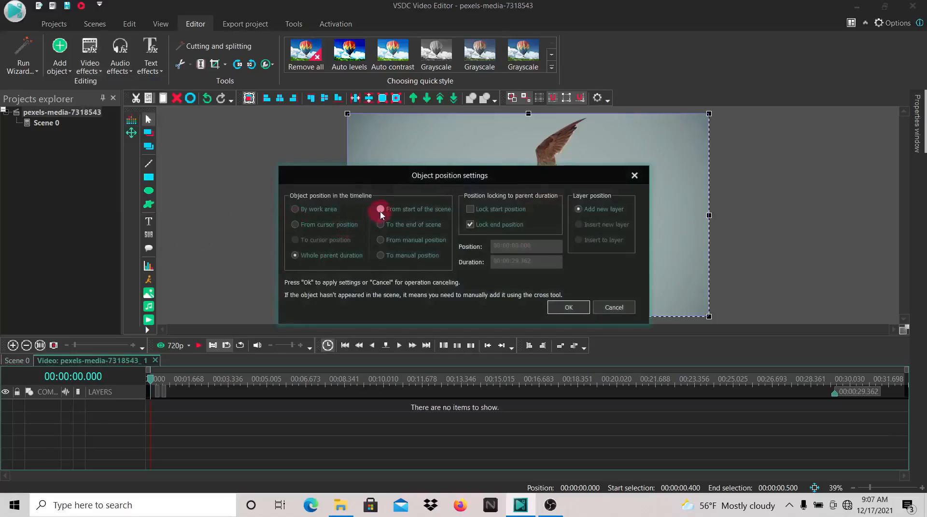
{"action": "left_click", "coordinate": [381, 209]}
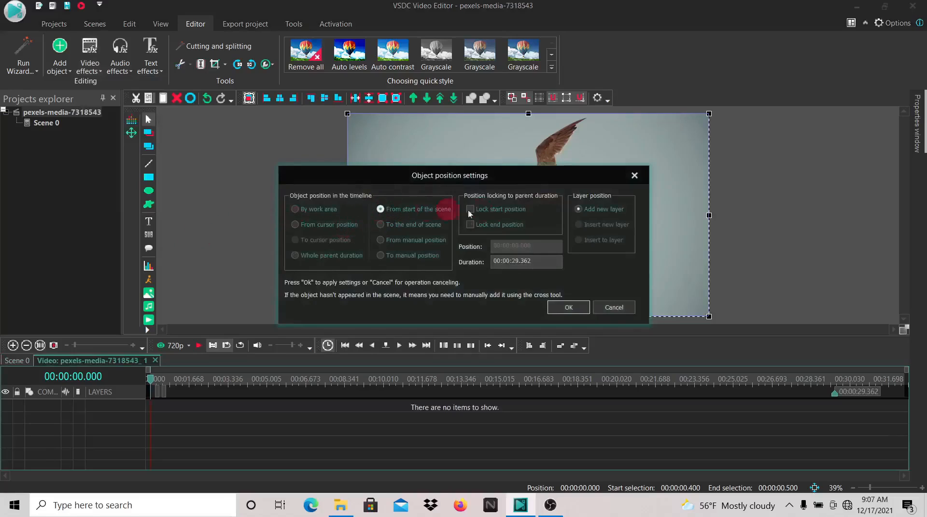
{"action": "left_click", "coordinate": [578, 209]}
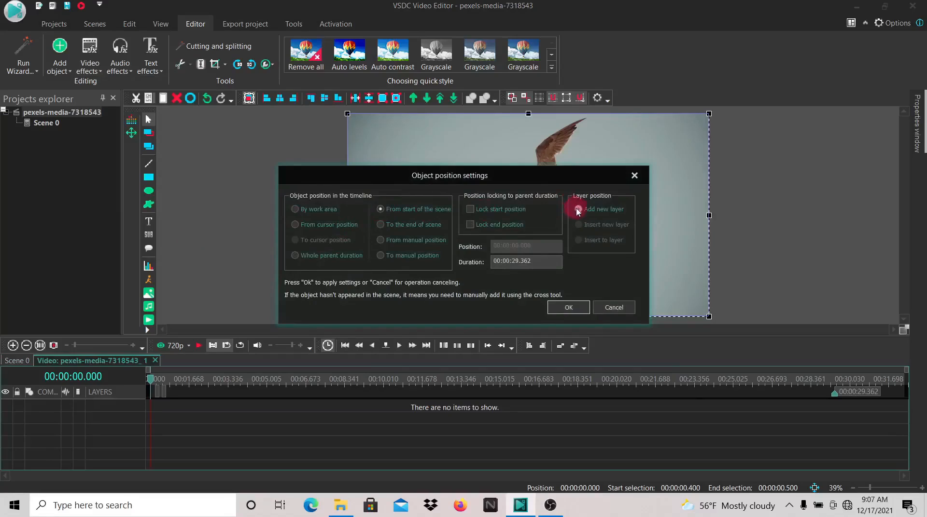
{"action": "left_click", "coordinate": [578, 210]}
{"action": "left_click", "coordinate": [563, 309]}
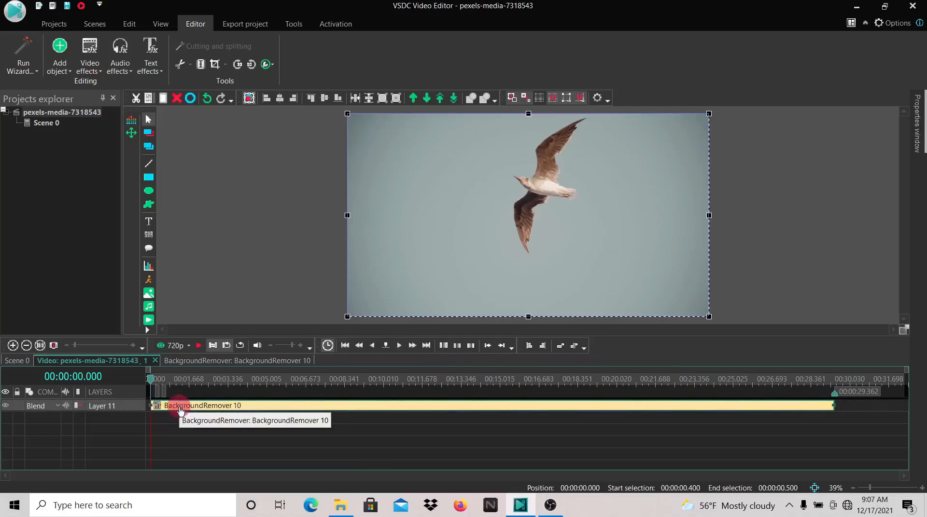
Set the background remover's chromakey color by sampling the sky in the preview with the eyedropper
{"action": "left_click", "coordinate": [216, 406]}
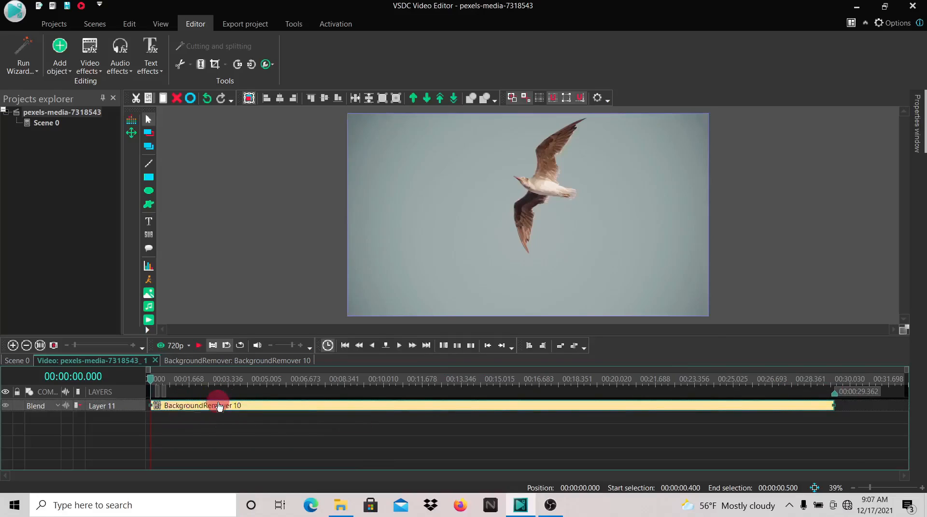
{"action": "left_click", "coordinate": [923, 141]}
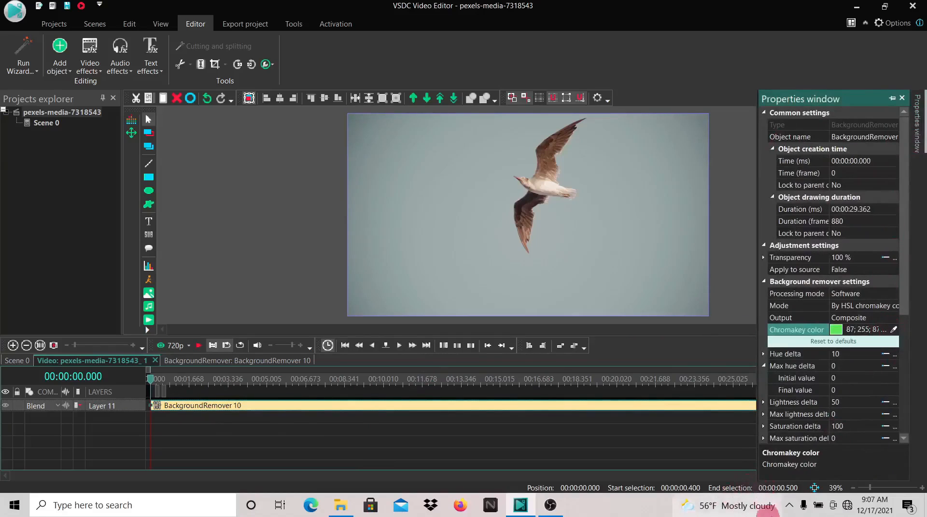
{"action": "left_click", "coordinate": [787, 507]}
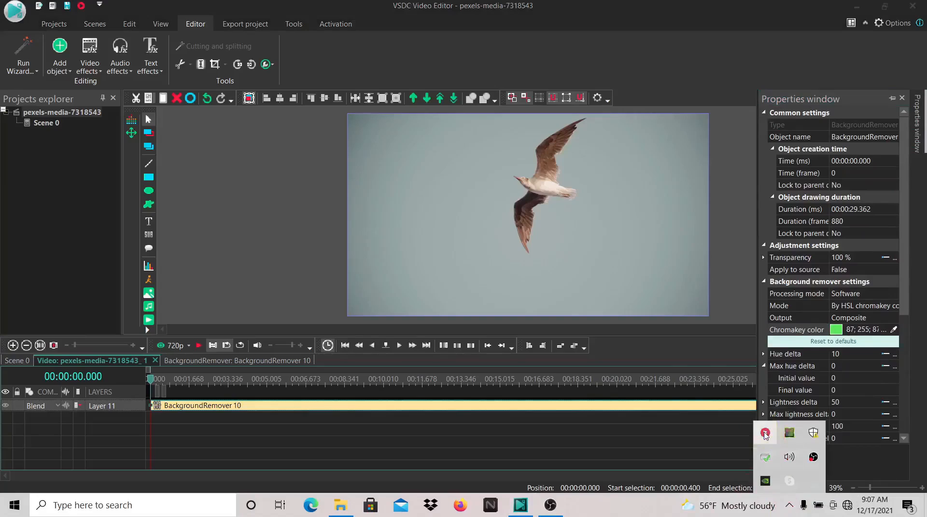
{"action": "left_click", "coordinate": [883, 330]}
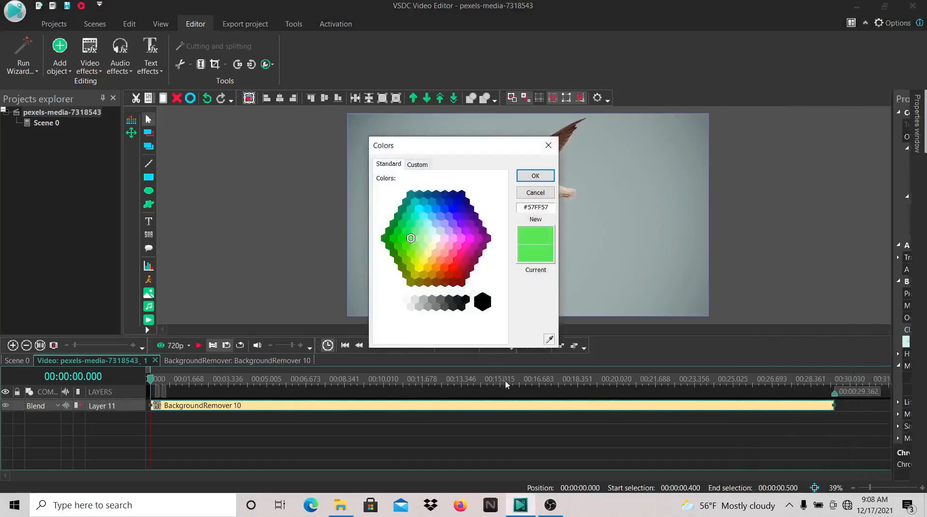
{"action": "left_click", "coordinate": [551, 339]}
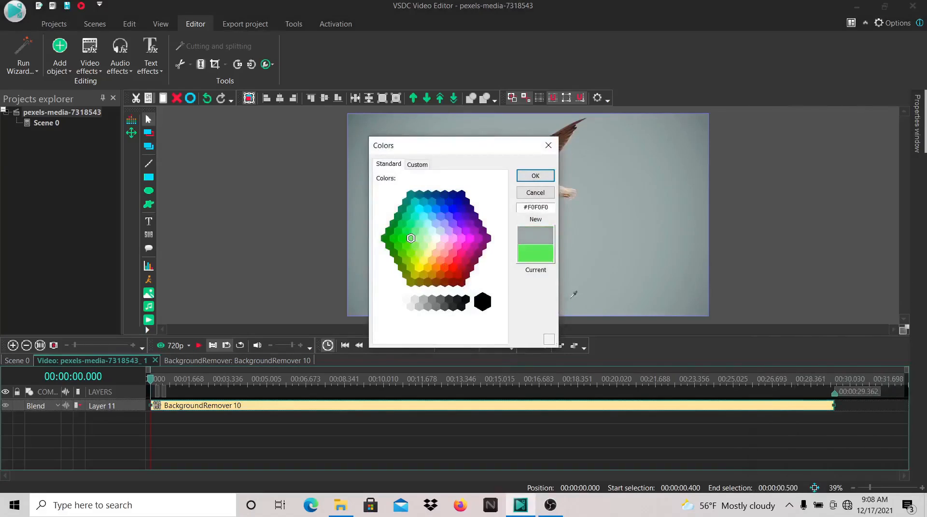
{"action": "left_click", "coordinate": [660, 263]}
{"action": "left_click", "coordinate": [535, 177]}
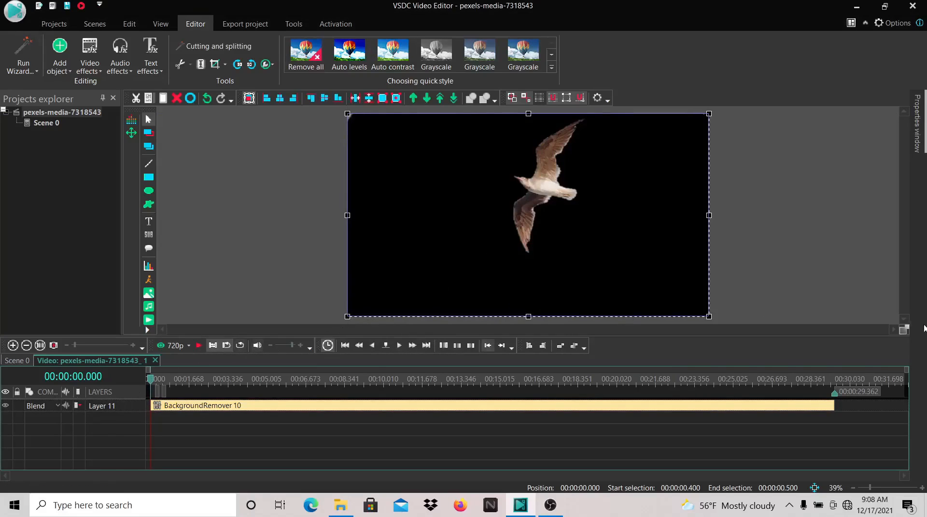
Set the Hue delta of the background remover to 14
{"action": "double_click", "coordinate": [777, 407]}
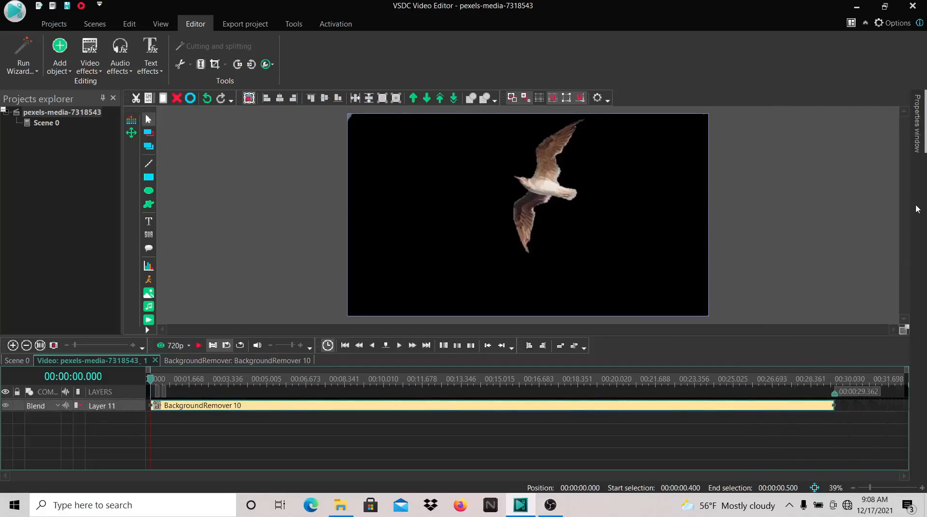
{"action": "mouse_move", "coordinate": [917, 123]}
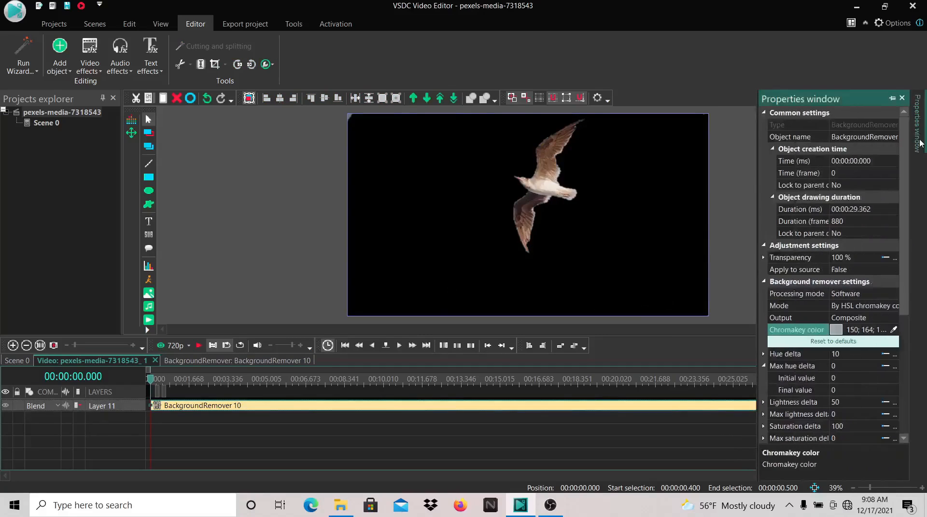
{"action": "left_click", "coordinate": [868, 356]}
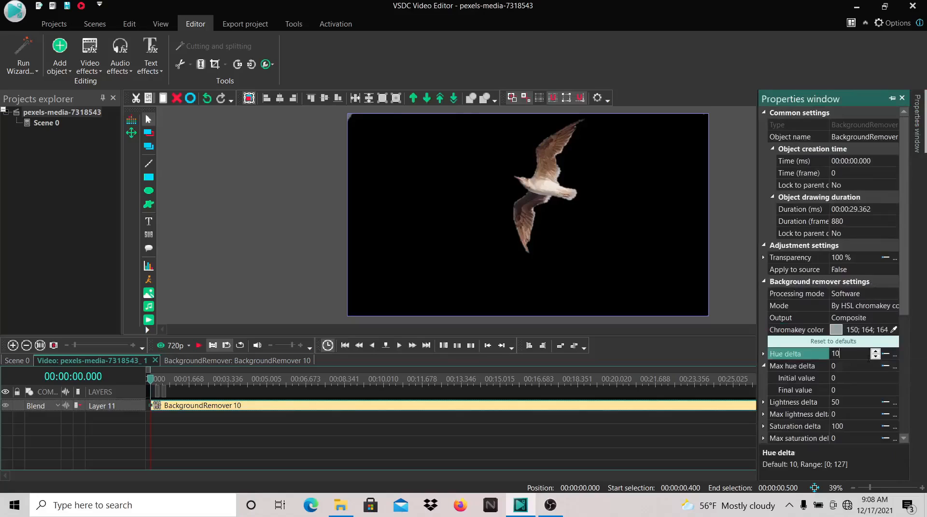
{"action": "key", "text": "BackSpace"}
{"action": "key", "text": "BackSpace"}
{"action": "type", "text": "71"}
Set the Max hue delta to 71
{"action": "left_click", "coordinate": [866, 366]}
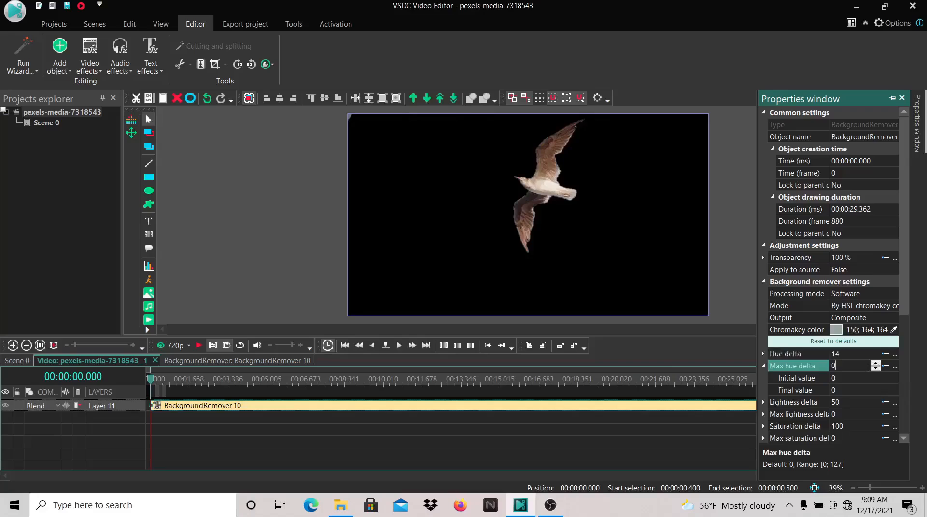
{"action": "type", "text": "71"}
Raise the Lightness delta to 60 and reopen the background remover's properties
{"action": "left_click", "coordinate": [867, 403]}
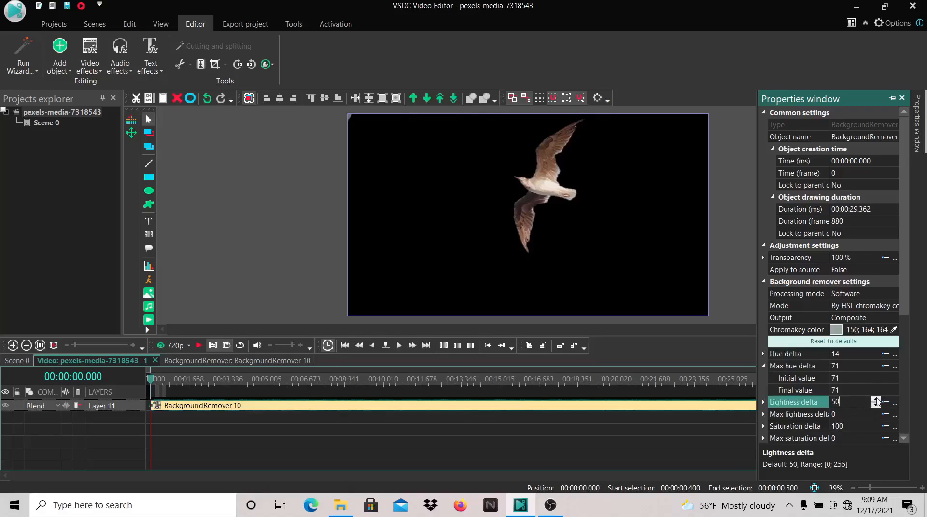
{"action": "left_click", "coordinate": [876, 401]}
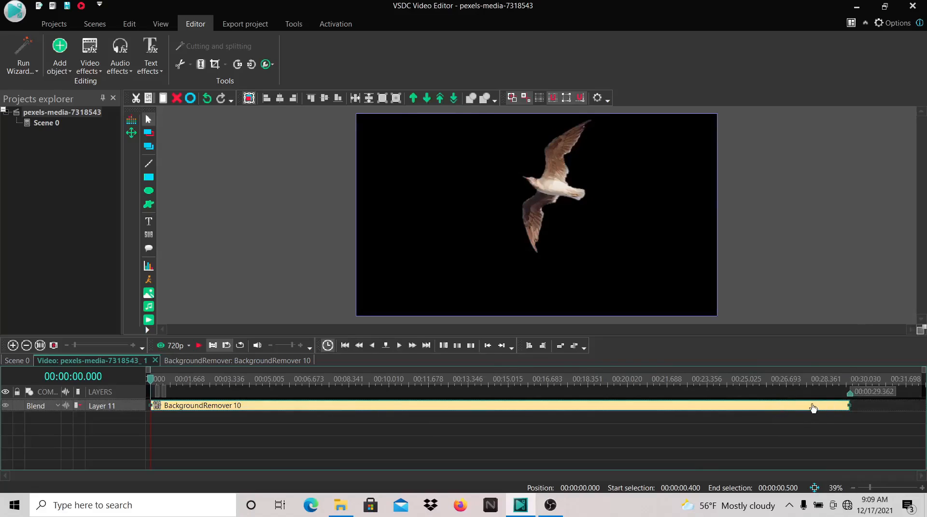
{"action": "right_click", "coordinate": [725, 408]}
{"action": "left_click", "coordinate": [763, 382]}
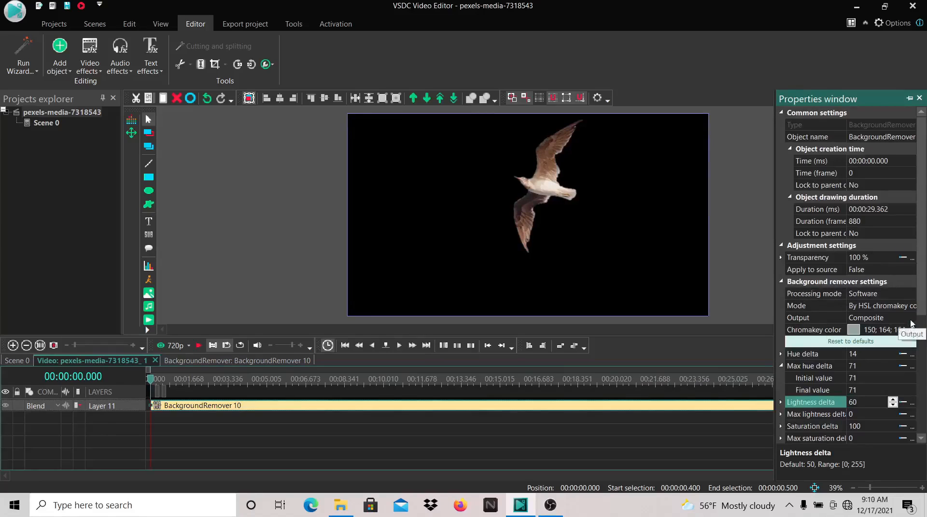
Switch the background remover's output from Composite to Alpha channel
{"action": "left_click", "coordinate": [911, 319]}
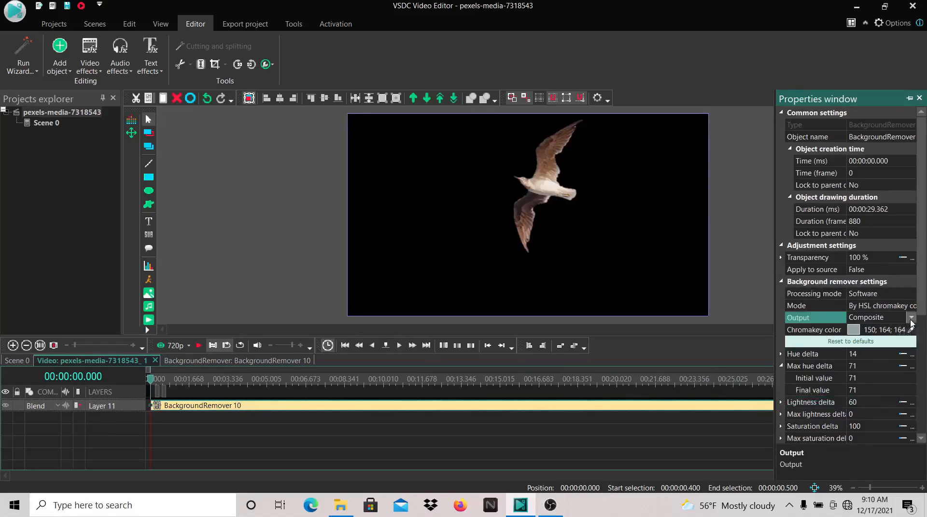
{"action": "left_click", "coordinate": [911, 319]}
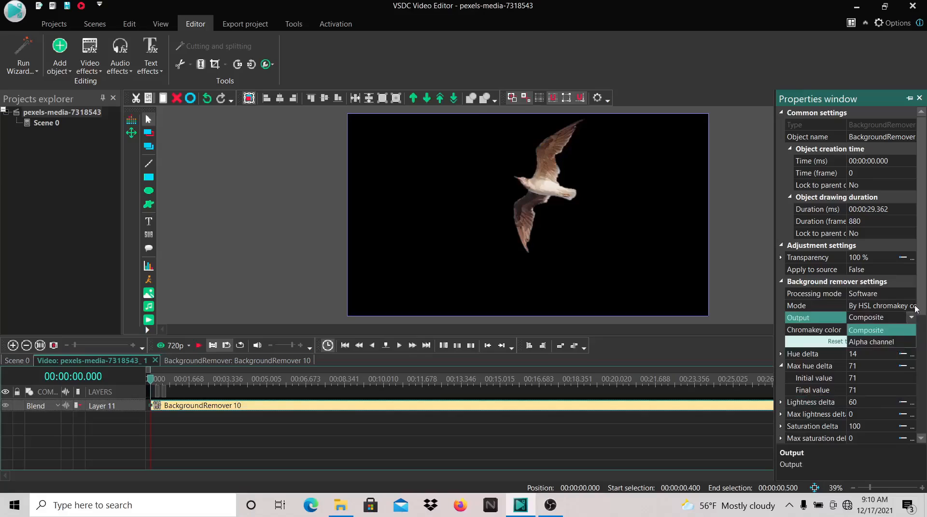
{"action": "left_click", "coordinate": [915, 318]}
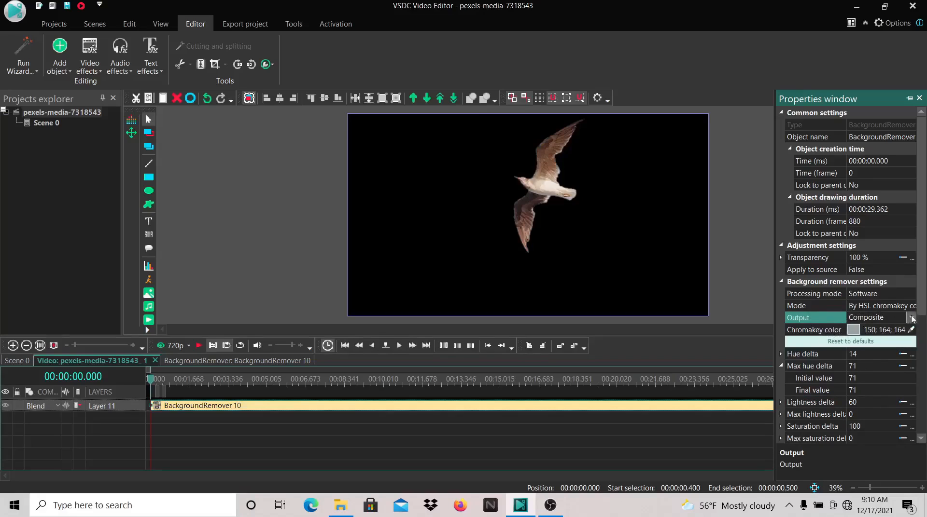
{"action": "left_click", "coordinate": [911, 318]}
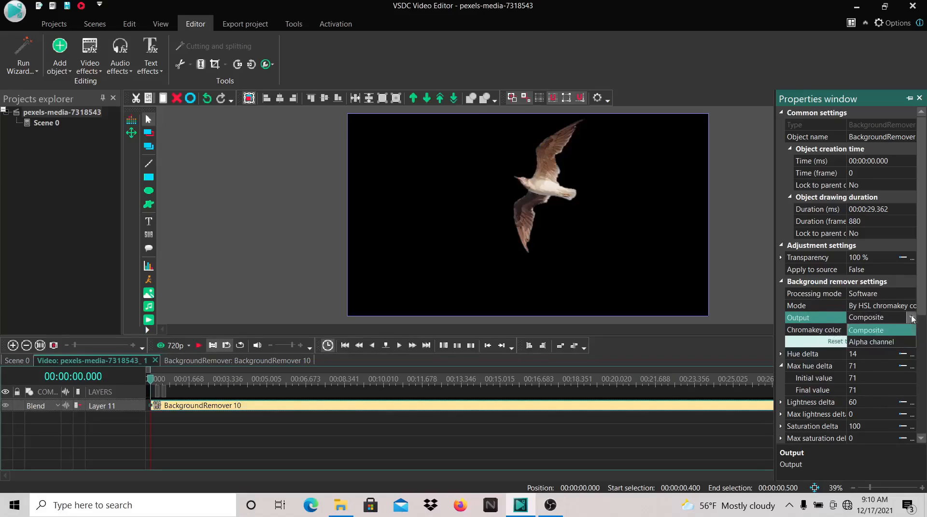
{"action": "left_click", "coordinate": [888, 342]}
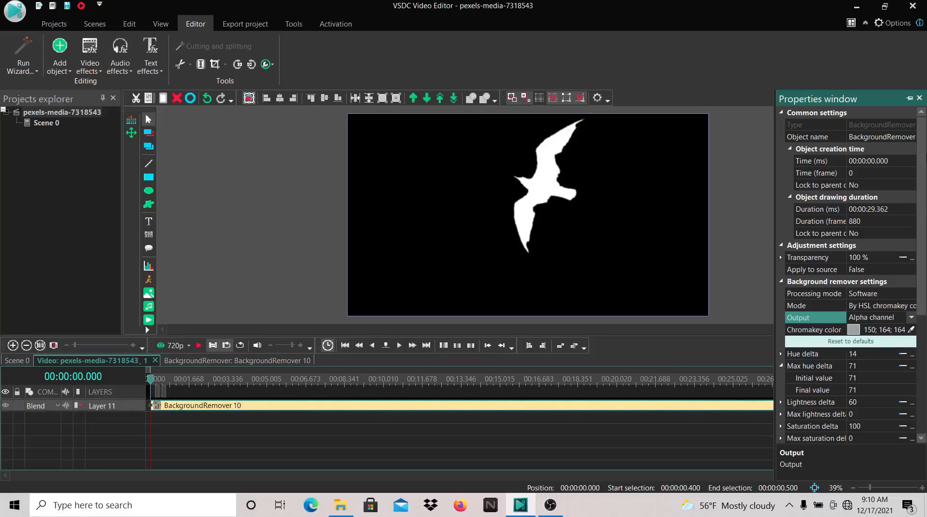
{"action": "left_click", "coordinate": [919, 99]}
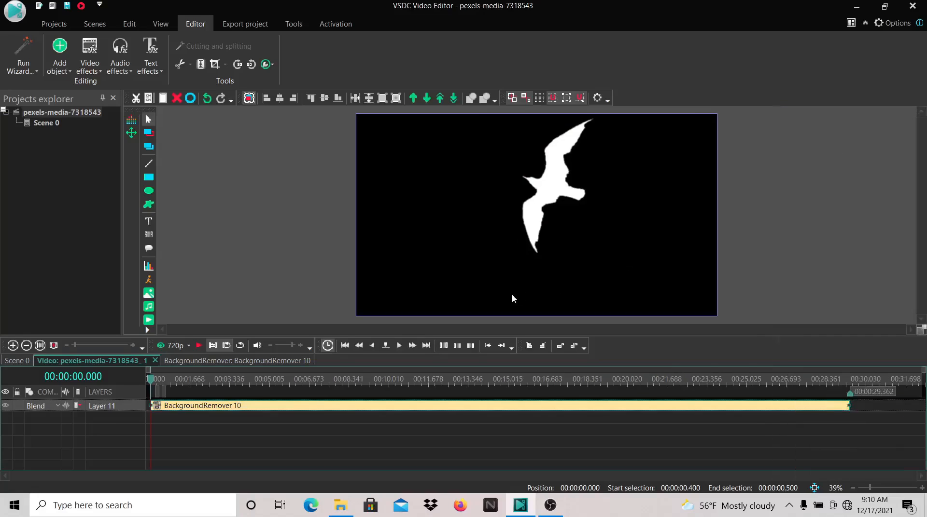
{"action": "left_click", "coordinate": [790, 506]}
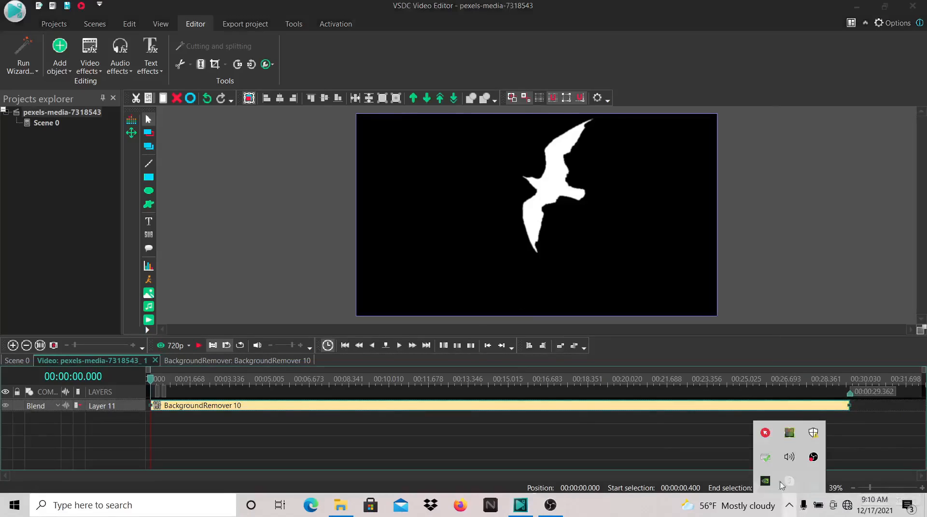
{"action": "left_click", "coordinate": [769, 435]}
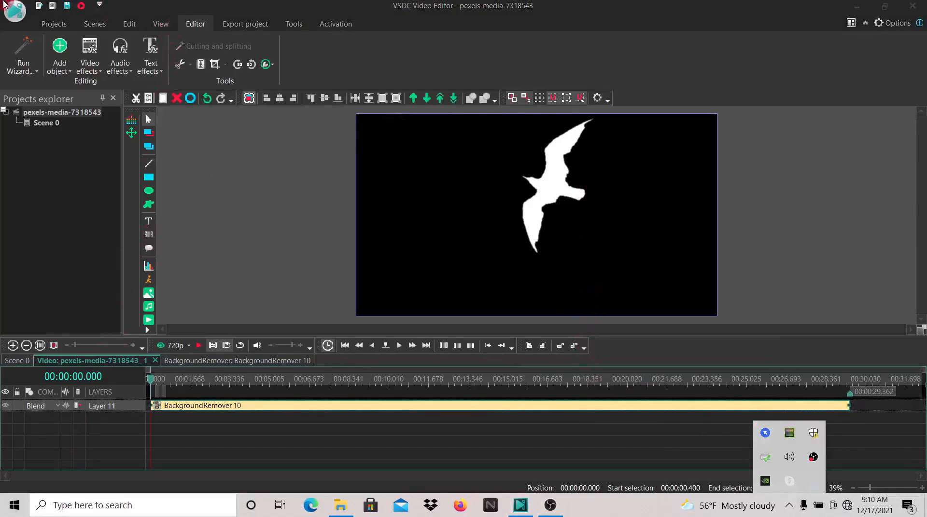
Open the project export settings and choose MKV as the output video format
{"action": "left_click", "coordinate": [53, 24]}
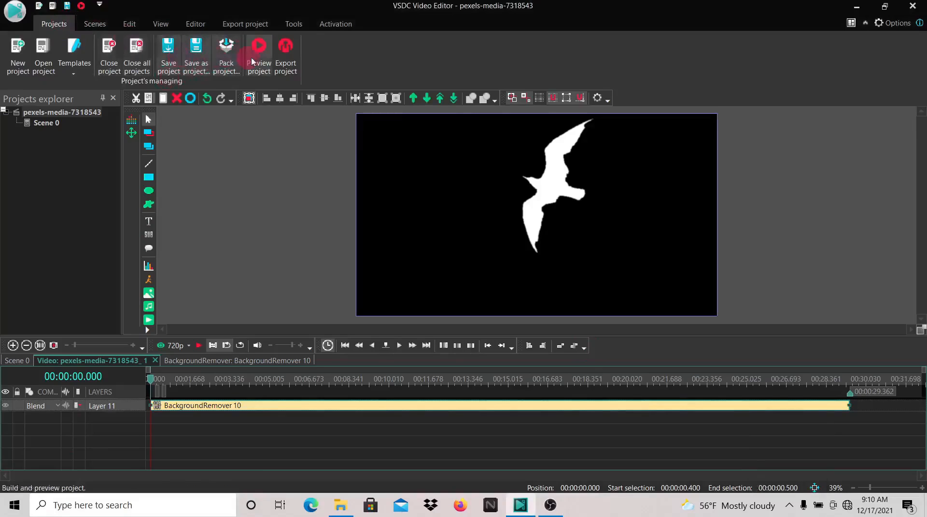
{"action": "left_click", "coordinate": [286, 51]}
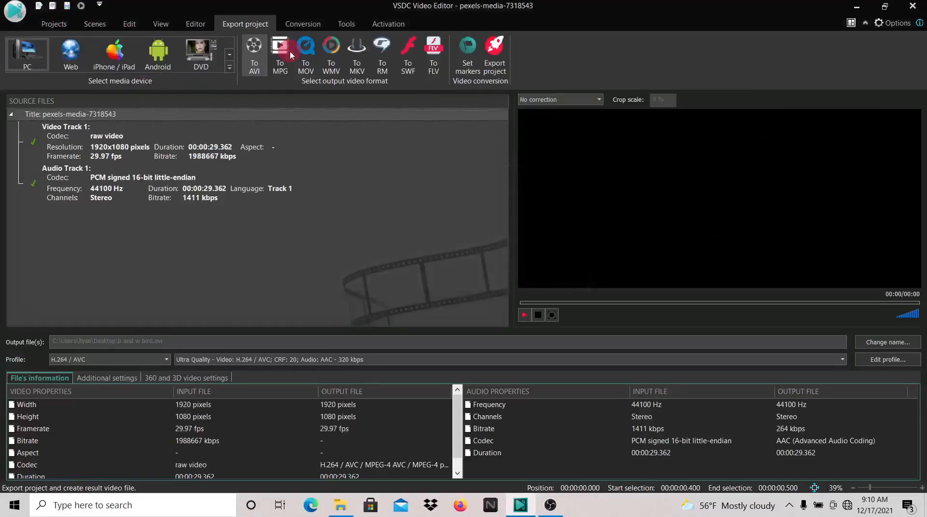
{"action": "left_click", "coordinate": [364, 64]}
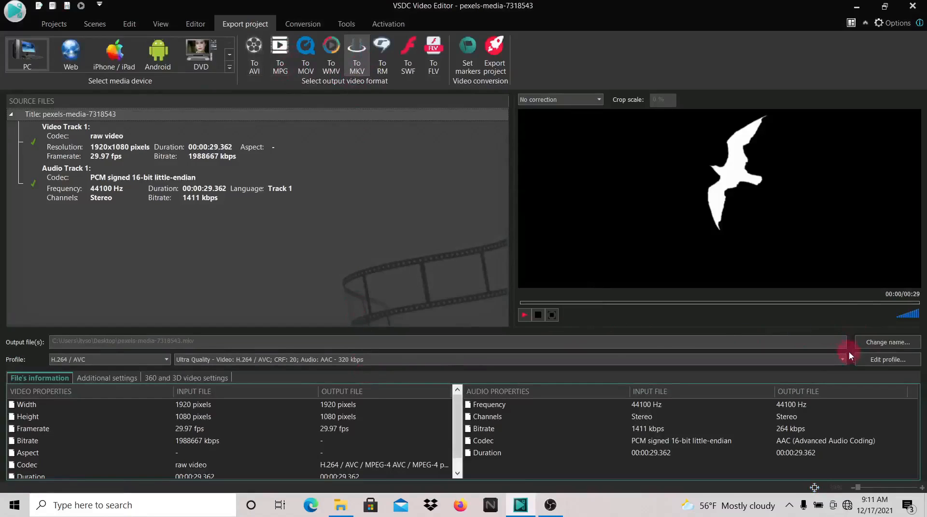
Rename the output file to b and w bird in the black and white bird folder
{"action": "left_click", "coordinate": [863, 343]}
{"action": "double_click", "coordinate": [184, 429]}
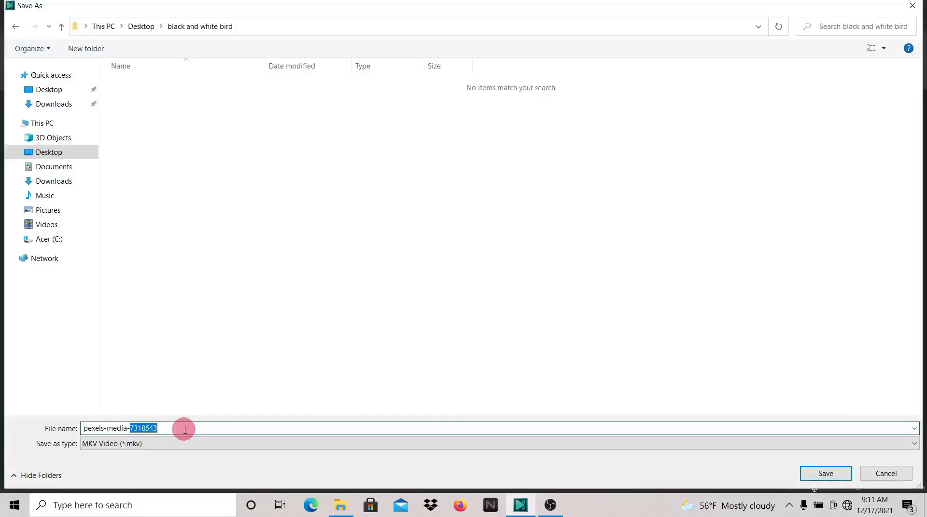
{"action": "key", "text": "BackSpace"}
{"action": "key", "text": "BackSpace"}
{"action": "key", "text": "BackSpace"}
{"action": "key", "text": "BackSpace"}
{"action": "key", "text": "BackSpace"}
{"action": "key", "text": "BackSpace"}
{"action": "key", "text": "BackSpace"}
{"action": "key", "text": "BackSpace"}
{"action": "key", "text": "BackSpace"}
{"action": "key", "text": "BackSpace"}
{"action": "key", "text": "BackSpace"}
{"action": "key", "text": "BackSpace"}
{"action": "key", "text": "BackSpace"}
{"action": "key", "text": "BackSpace"}
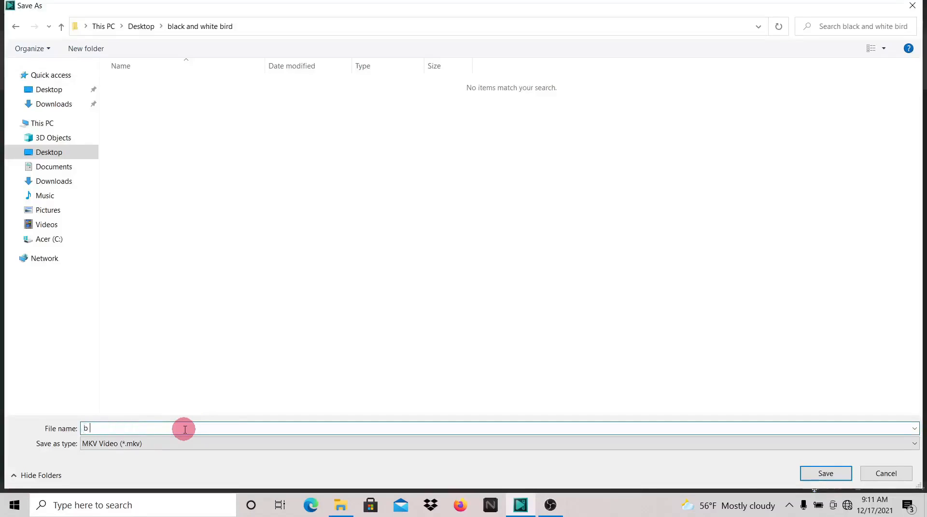
{"action": "type", "text": "b and"}
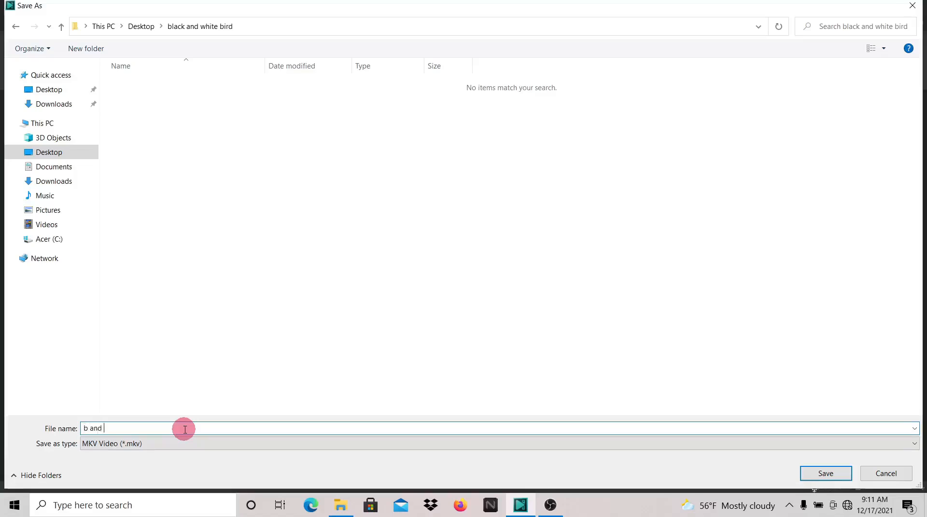
{"action": "type", "text": " w bird"}
{"action": "left_click", "coordinate": [828, 474]}
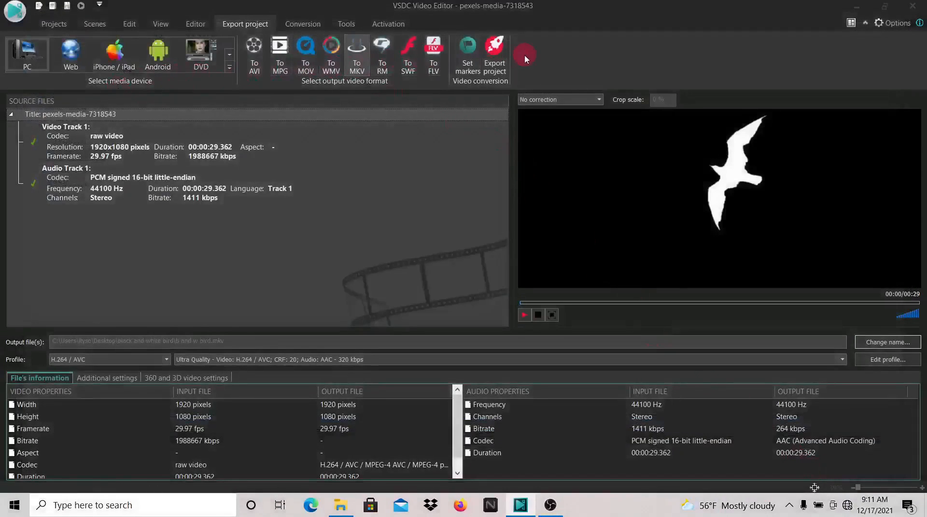
Export the project to the MKV file and acknowledge the completion
{"action": "left_click", "coordinate": [499, 50]}
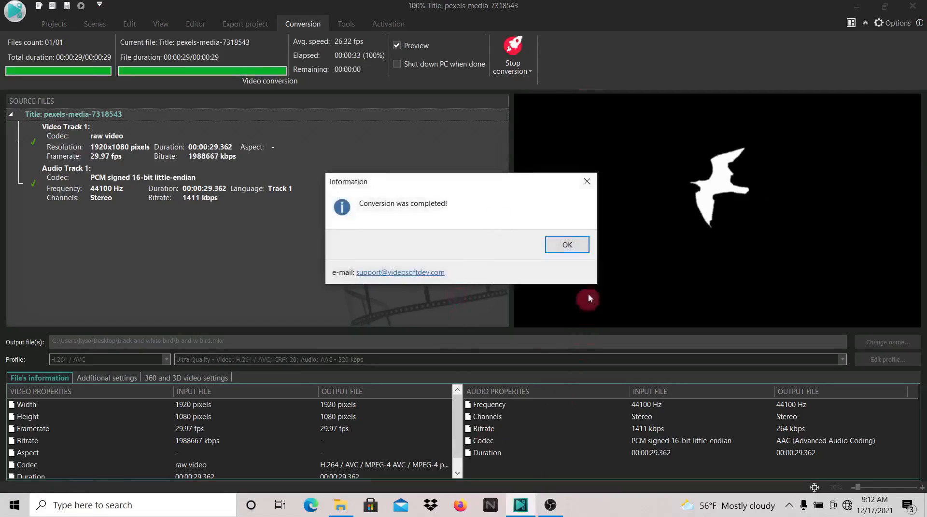
{"action": "left_click", "coordinate": [584, 250]}
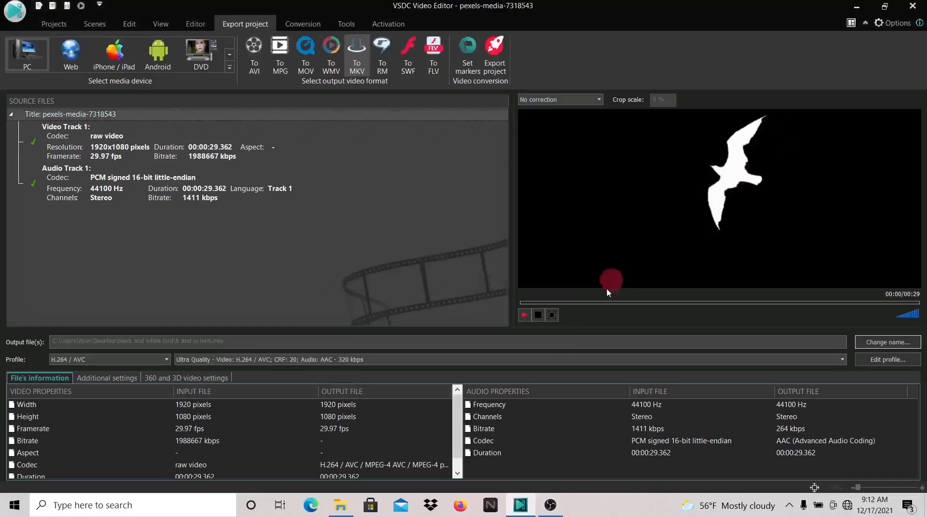
Close the current project without saving changes
{"action": "left_click", "coordinate": [53, 25]}
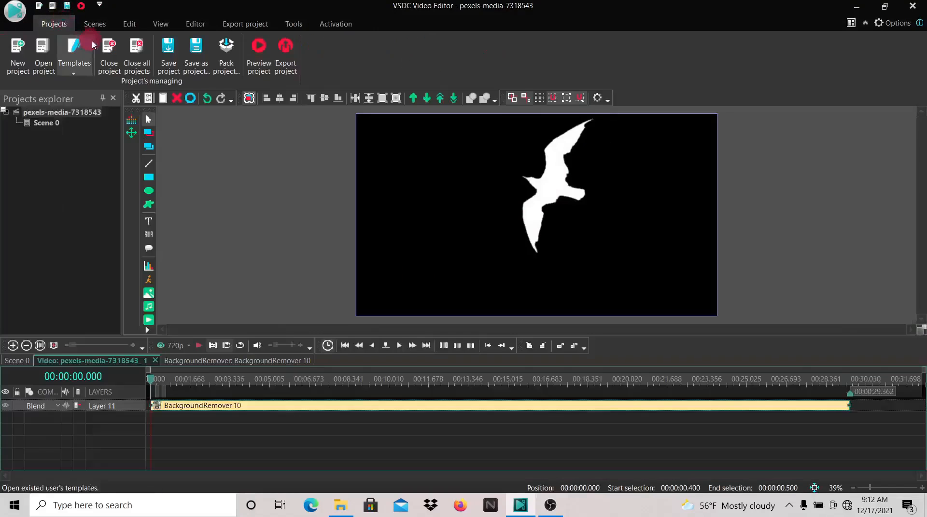
{"action": "left_click", "coordinate": [110, 57]}
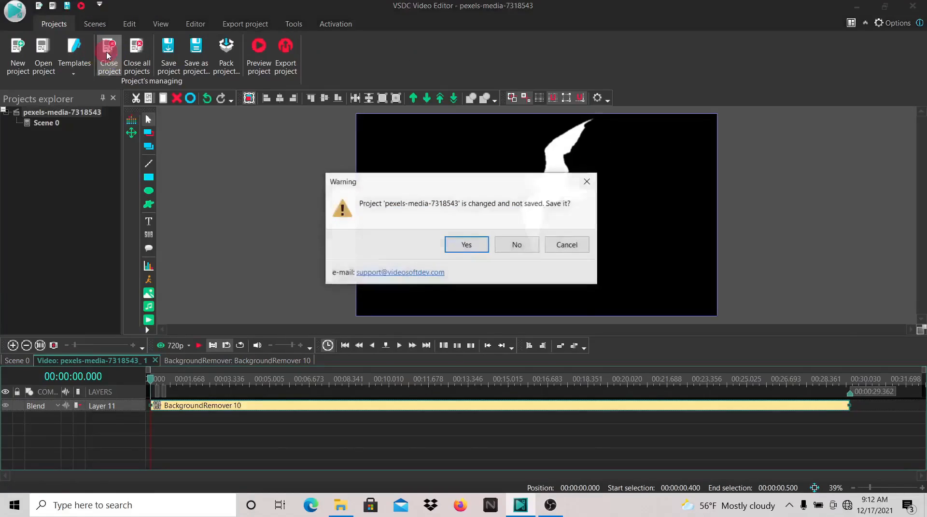
{"action": "left_click", "coordinate": [522, 247]}
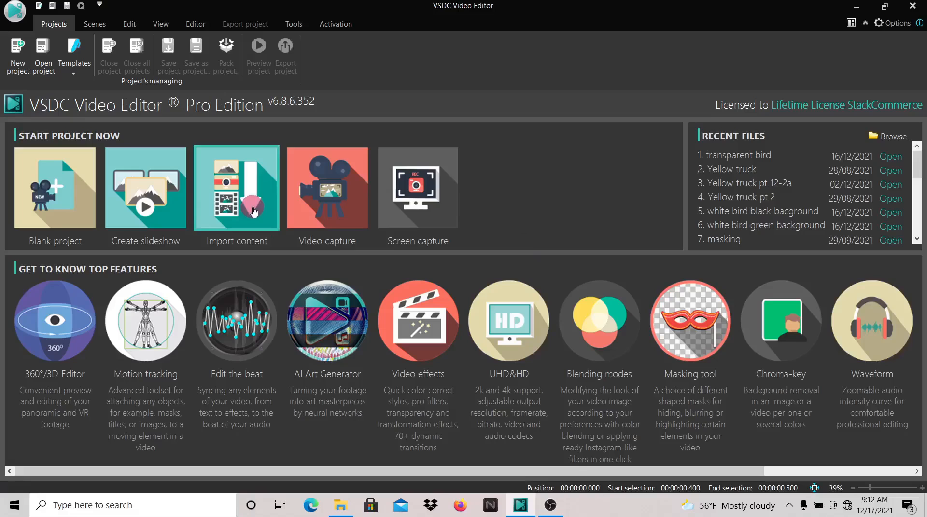
Import the b and w bird video as a new project, adopting the file's settings
{"action": "left_click", "coordinate": [253, 212]}
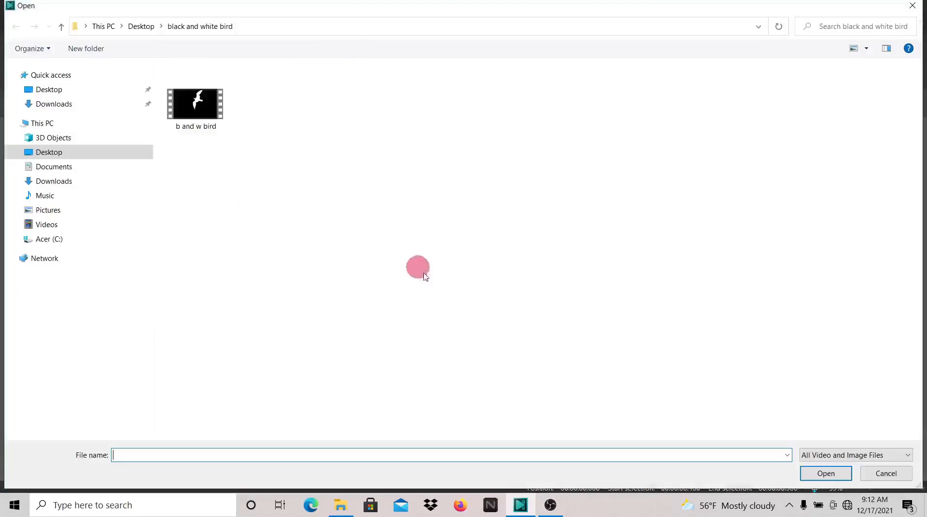
{"action": "left_click", "coordinate": [201, 115]}
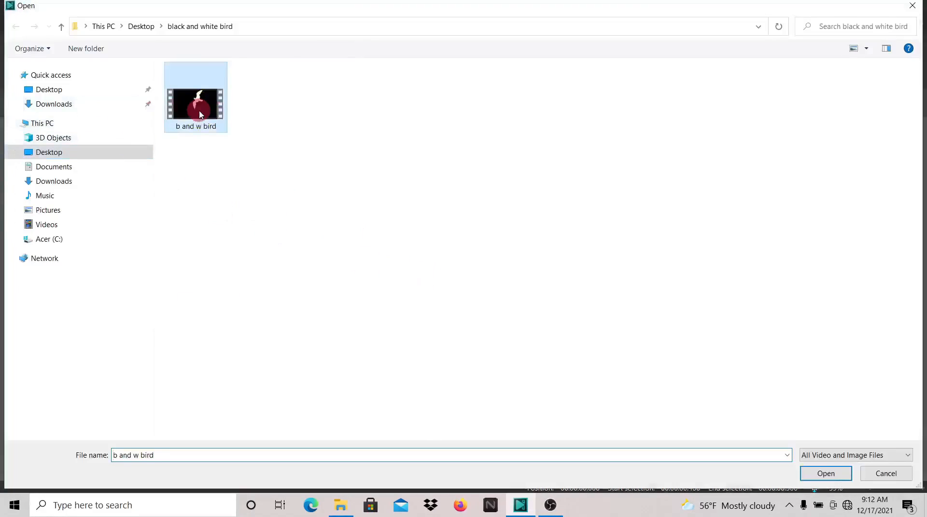
{"action": "left_click", "coordinate": [826, 474]}
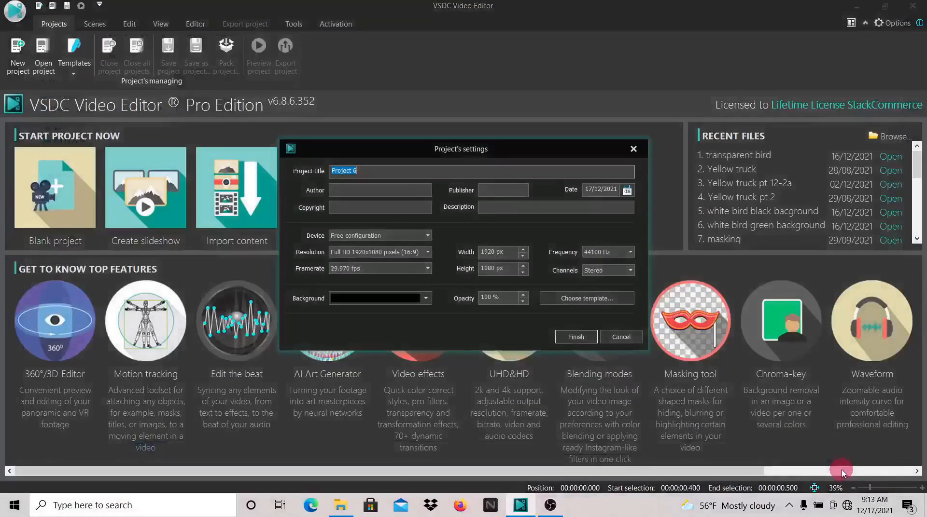
{"action": "left_click", "coordinate": [558, 340]}
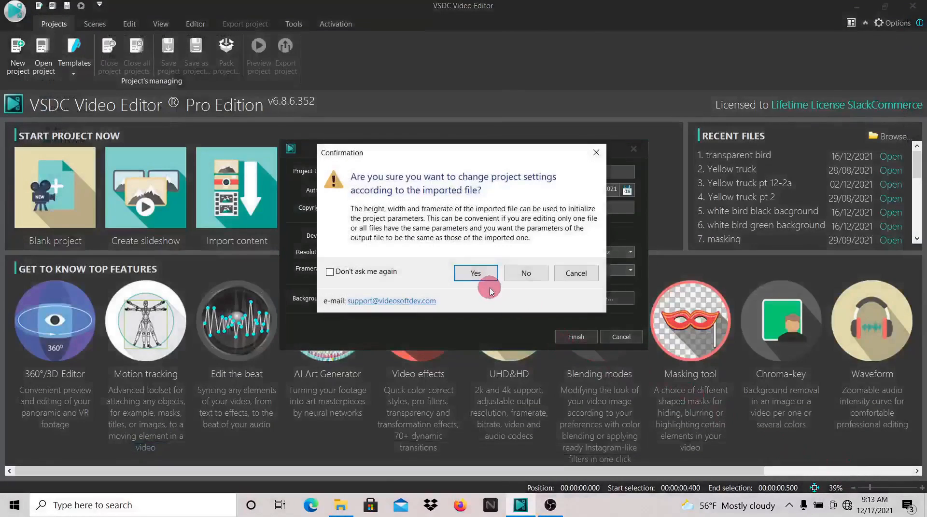
{"action": "left_click", "coordinate": [479, 272]}
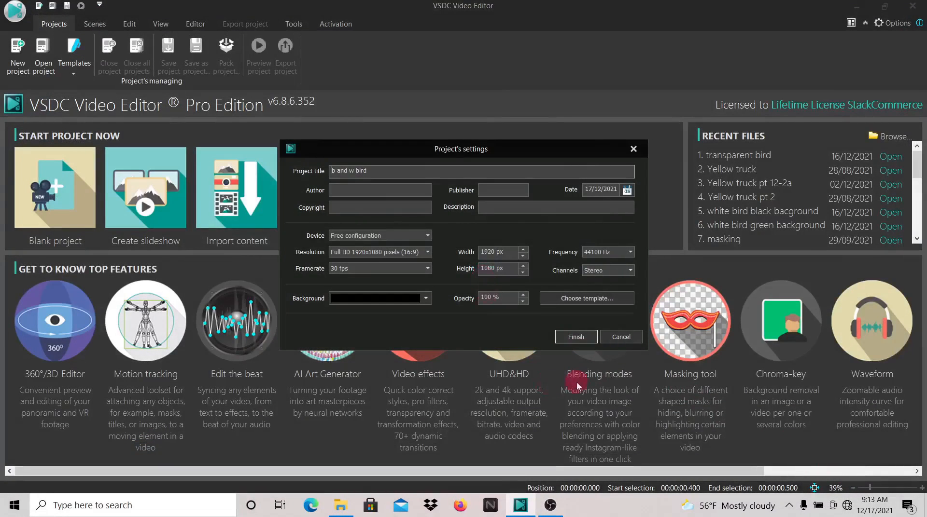
{"action": "left_click", "coordinate": [563, 339]}
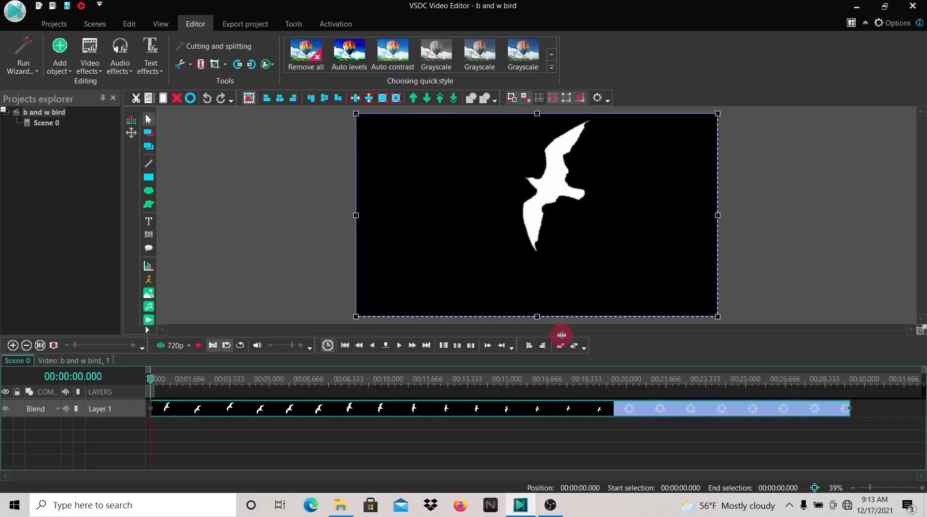
Set the bird layer's blending mode to Inverted mask and preview the scene
{"action": "left_click", "coordinate": [56, 411]}
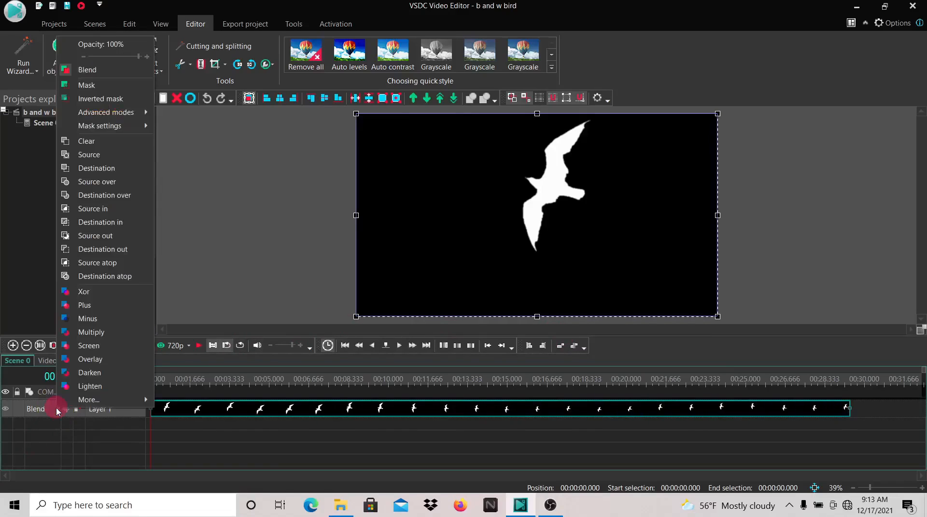
{"action": "left_click", "coordinate": [108, 100]}
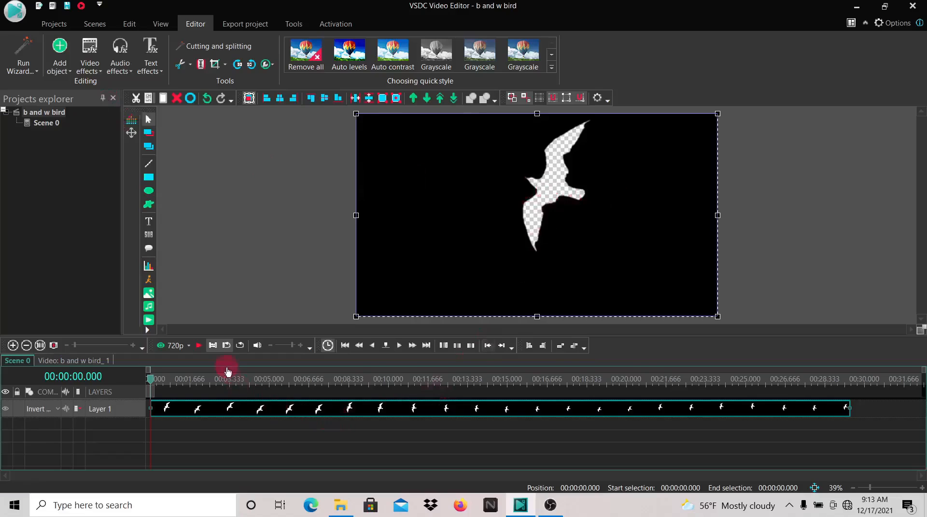
{"action": "left_click", "coordinate": [200, 346]}
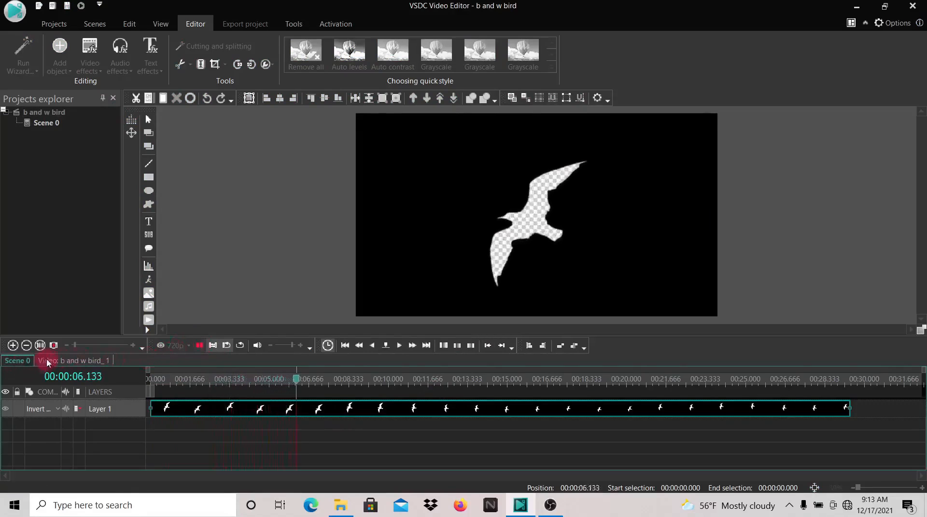
{"action": "left_click", "coordinate": [199, 345]}
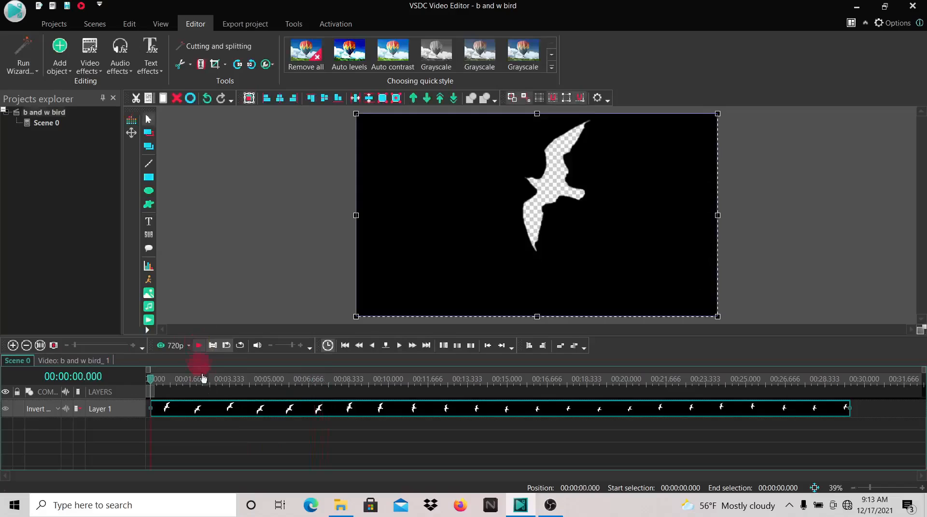
Convert the bird video clip to a sprite
{"action": "left_click", "coordinate": [212, 409]}
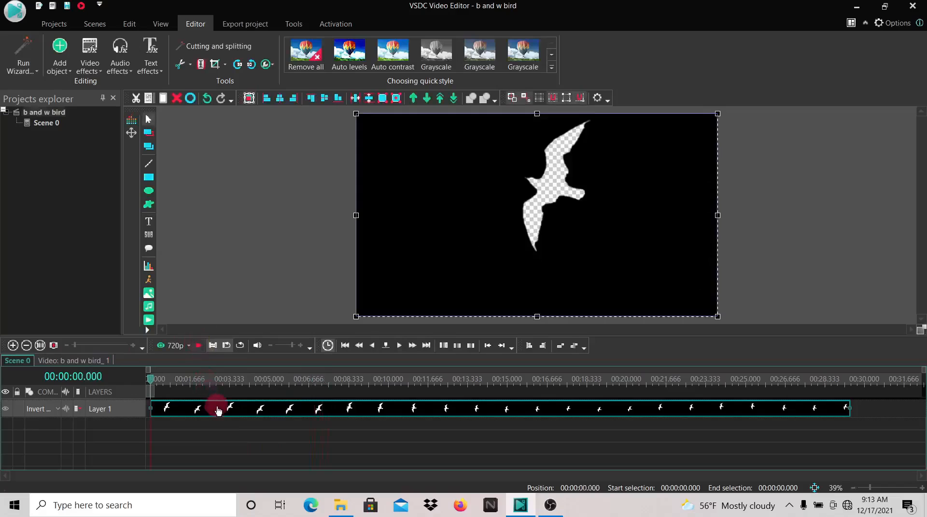
{"action": "left_click", "coordinate": [241, 411]}
{"action": "right_click", "coordinate": [241, 413]}
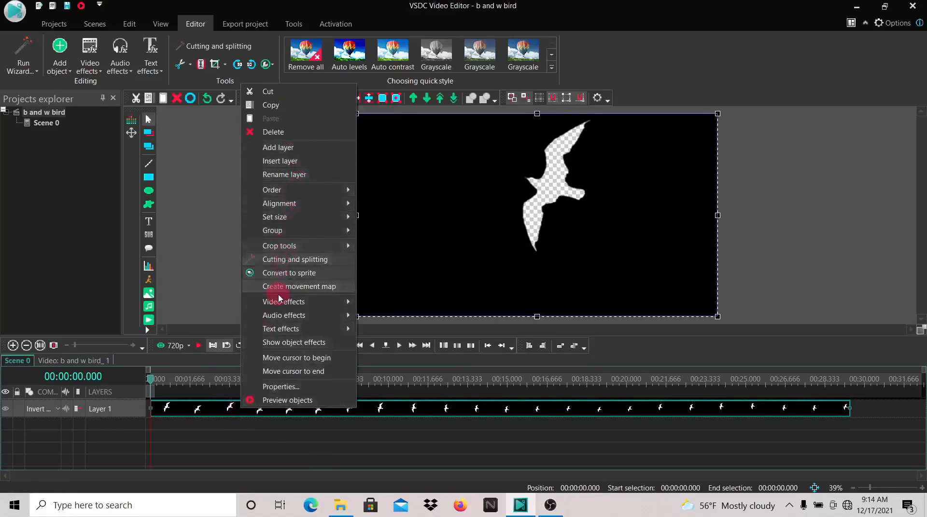
{"action": "left_click", "coordinate": [286, 274]}
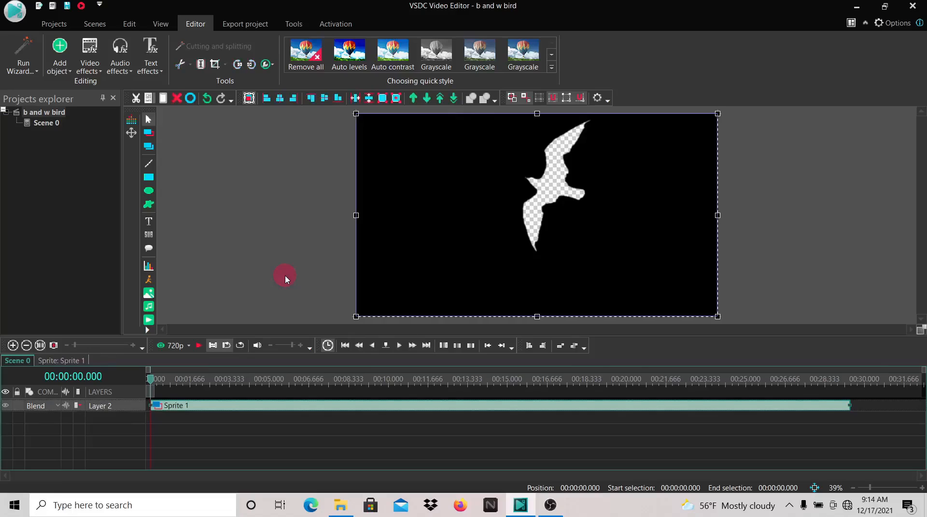
Open the sprite's properties and set Use as container to No and Show effects to Yes
{"action": "right_click", "coordinate": [515, 403]}
{"action": "left_click", "coordinate": [555, 382]}
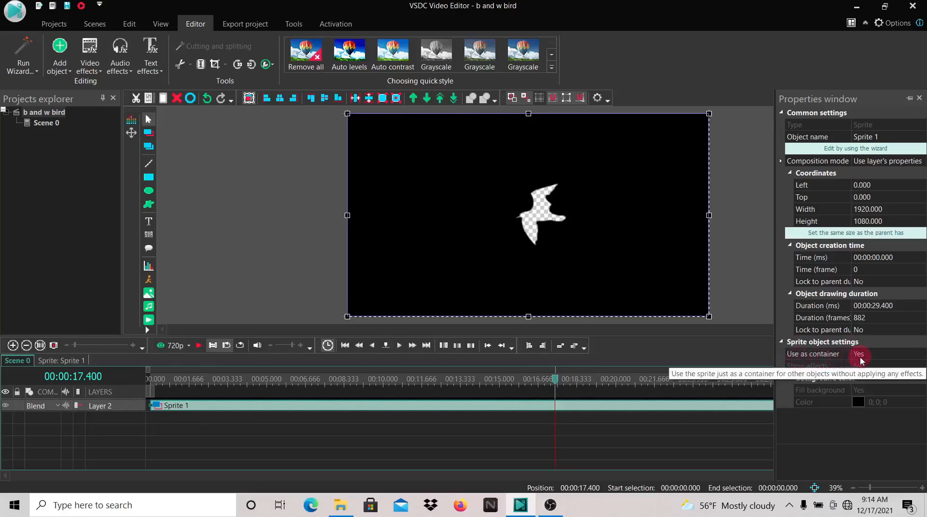
{"action": "left_click", "coordinate": [877, 357]}
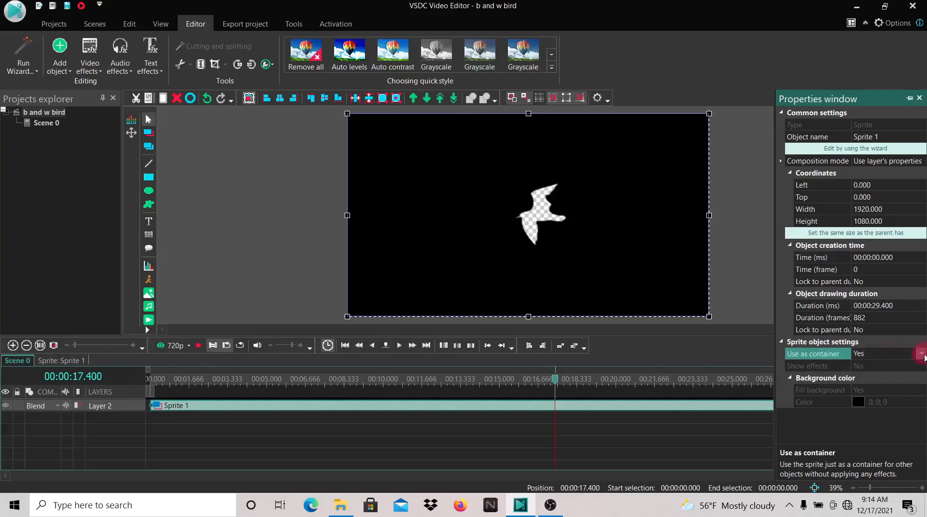
{"action": "left_click", "coordinate": [921, 353]}
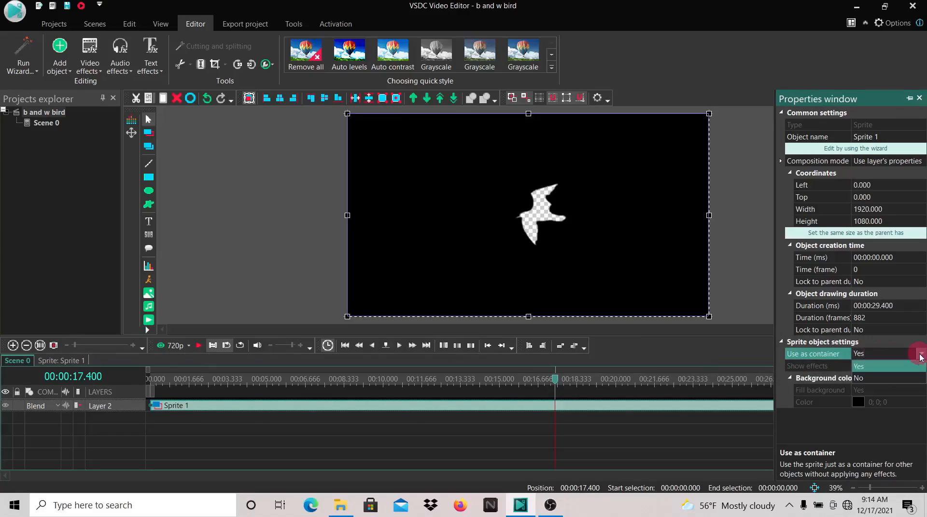
{"action": "left_click", "coordinate": [905, 380]}
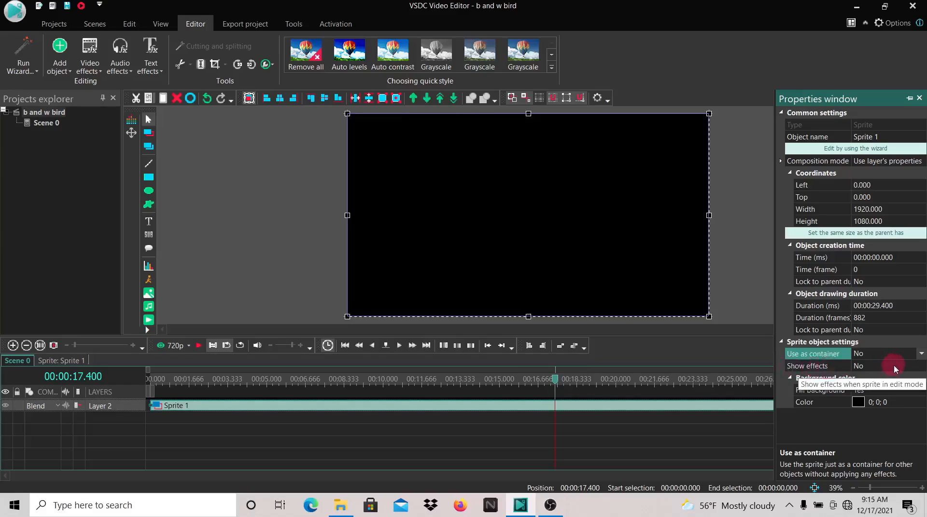
{"action": "left_click", "coordinate": [917, 366]}
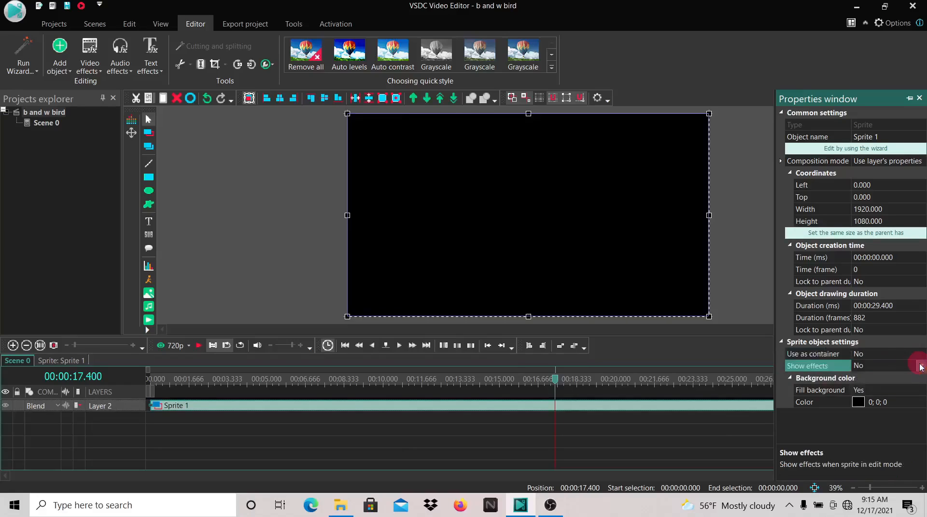
{"action": "left_click", "coordinate": [921, 368]}
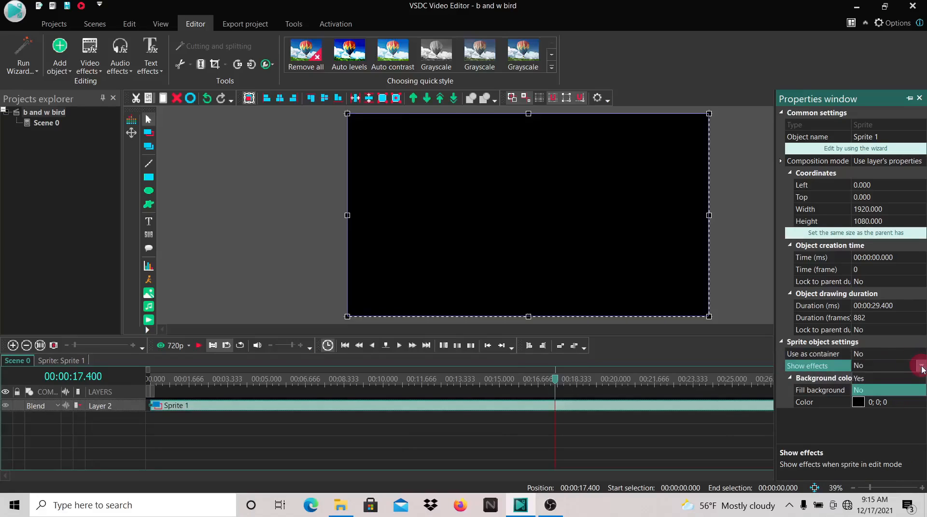
{"action": "left_click", "coordinate": [900, 380]}
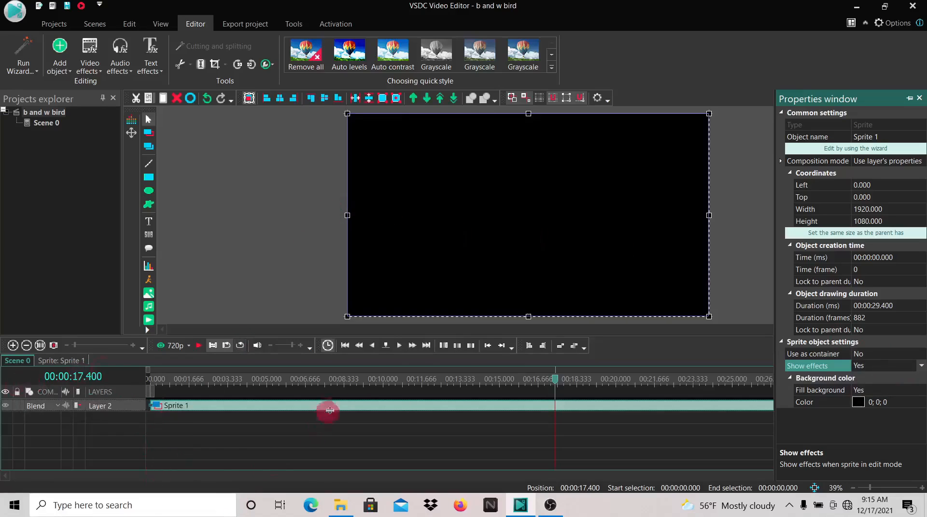
Add The Lake video to the scene on a new layer
{"action": "left_click", "coordinate": [29, 361]}
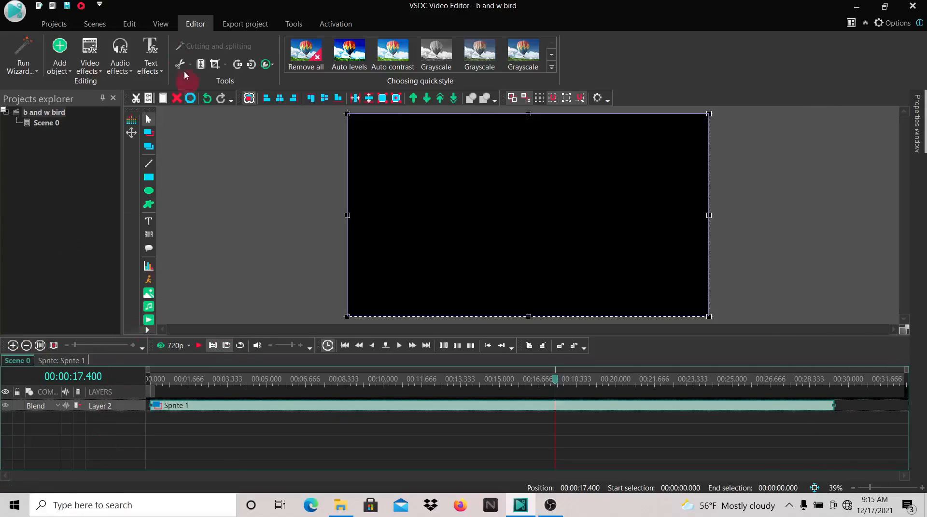
{"action": "left_click", "coordinate": [61, 68]}
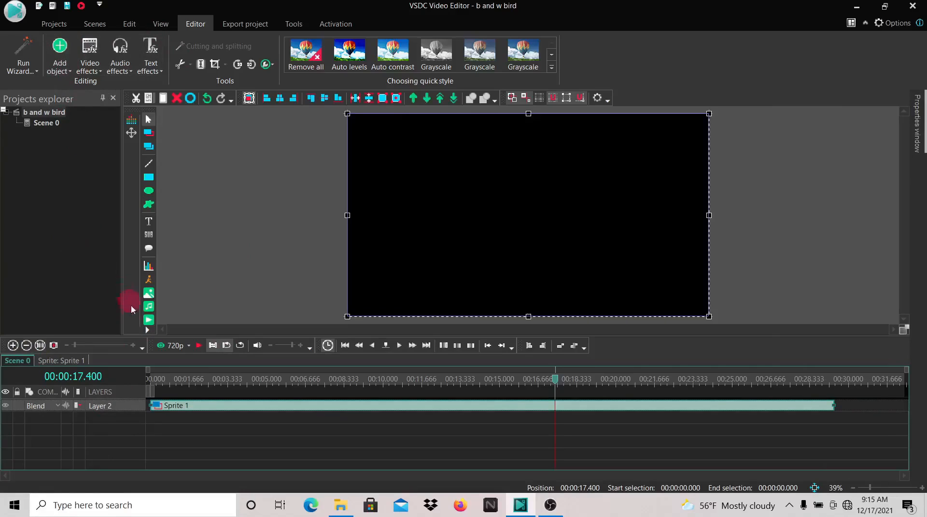
{"action": "left_click", "coordinate": [148, 321]}
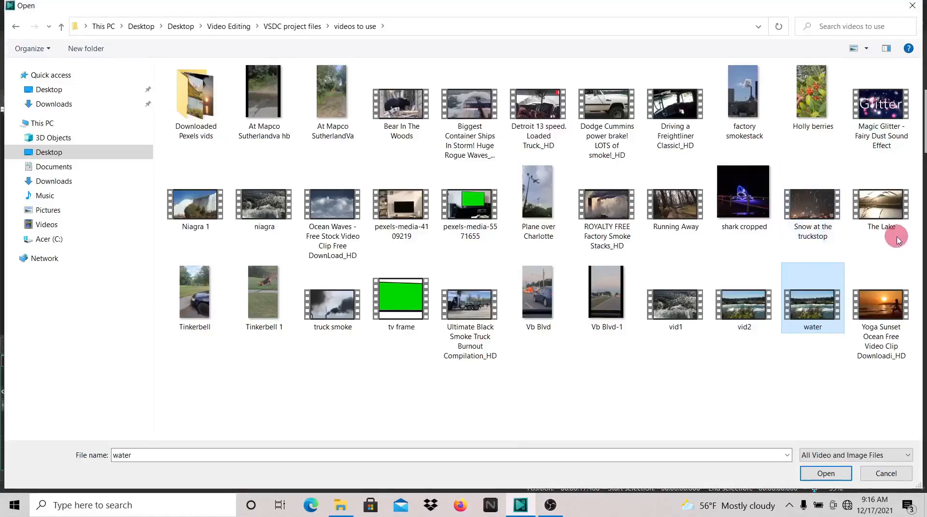
{"action": "left_click", "coordinate": [883, 211]}
{"action": "left_click", "coordinate": [824, 474]}
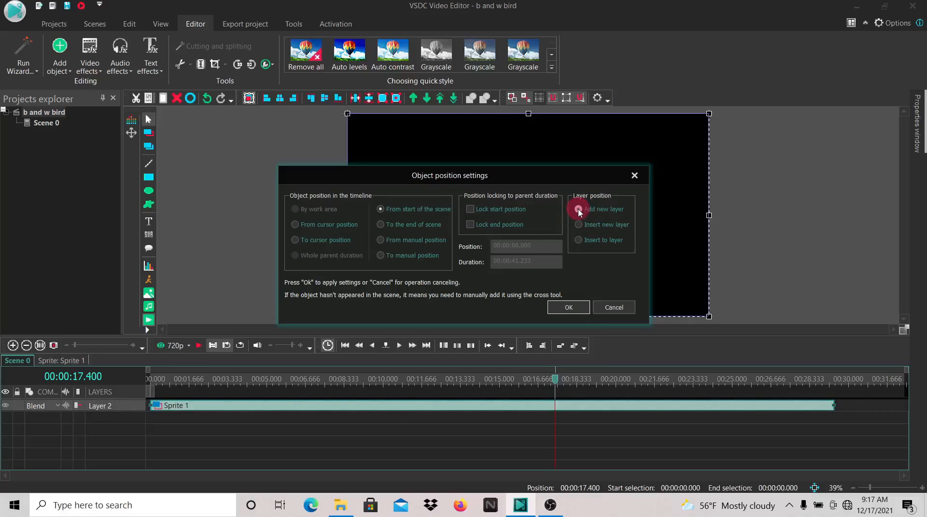
{"action": "left_click", "coordinate": [574, 303]}
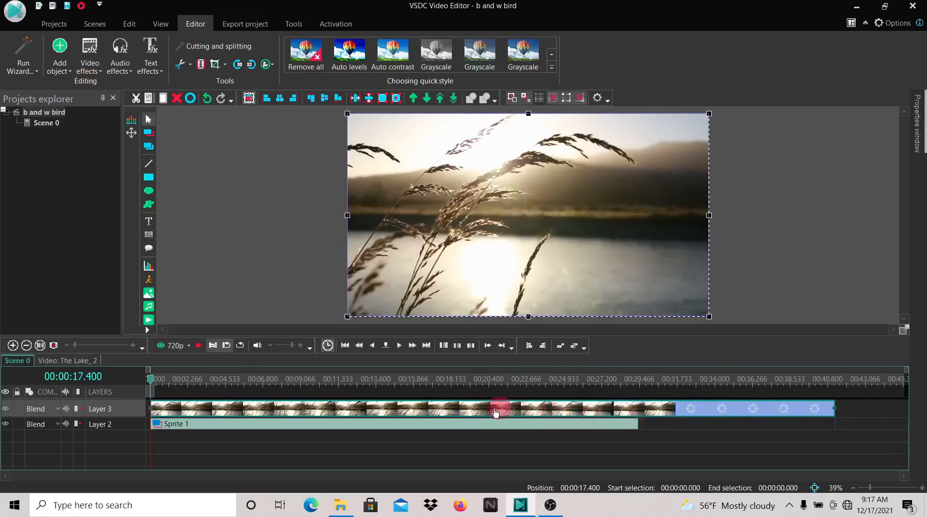
Send The Lake video layer to the bottom beneath the sprite and play the scene
{"action": "right_click", "coordinate": [175, 411]}
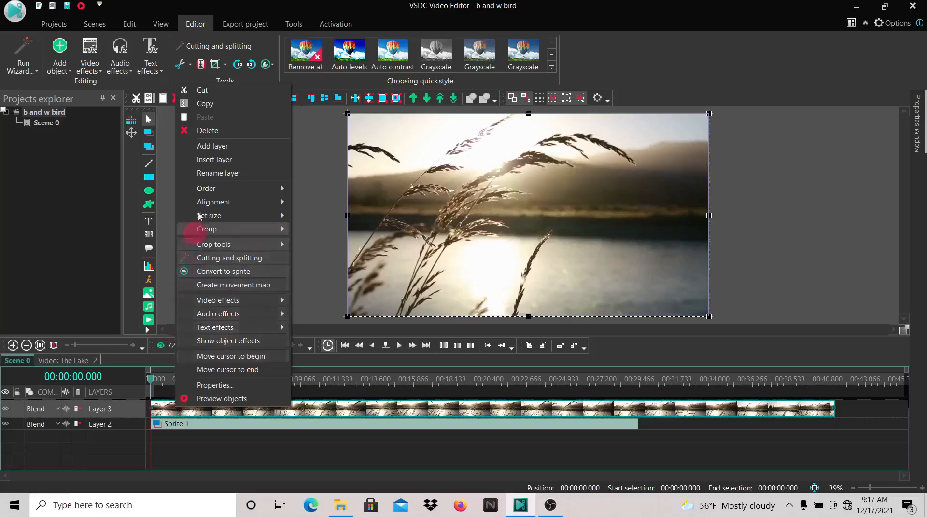
{"action": "mouse_move", "coordinate": [217, 189]}
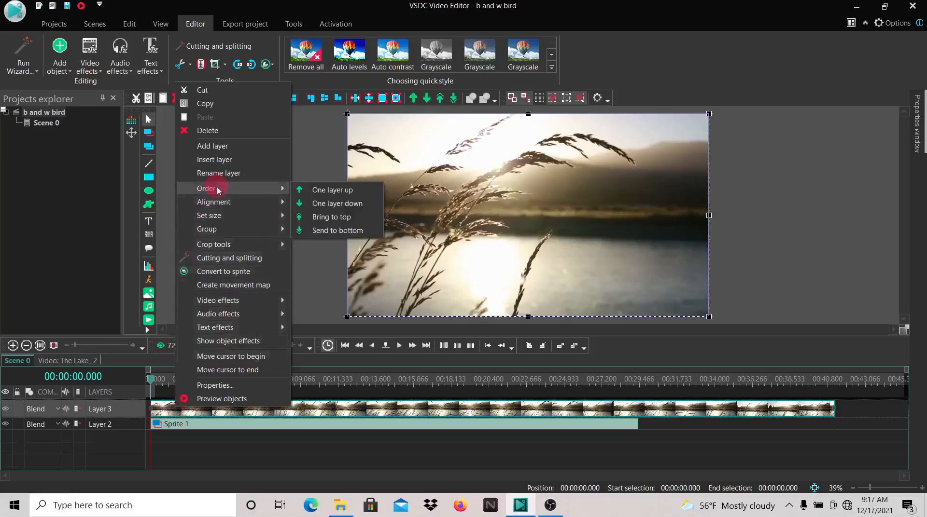
{"action": "left_click", "coordinate": [322, 230]}
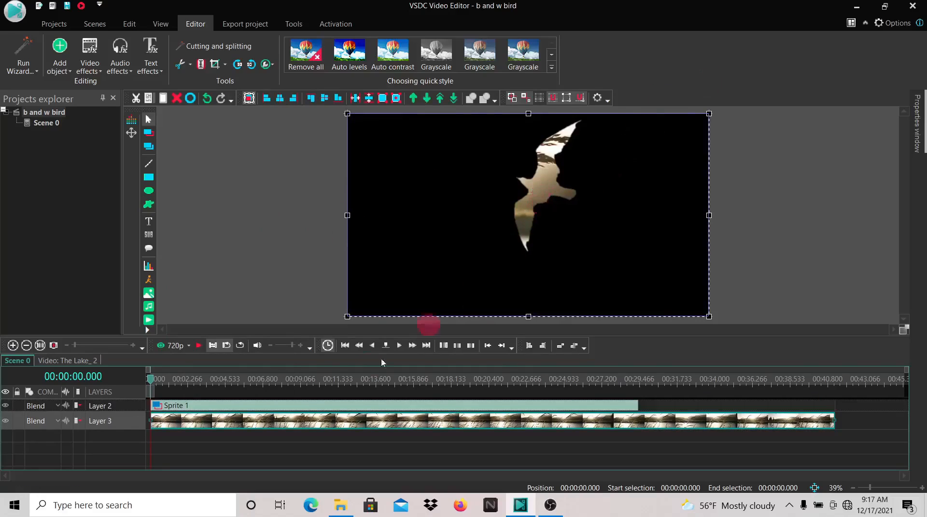
{"action": "left_click", "coordinate": [198, 347]}
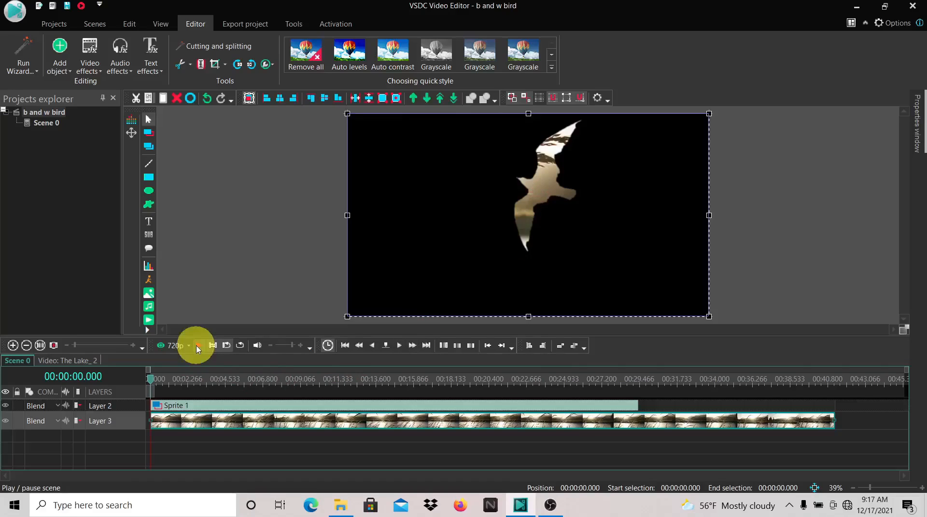